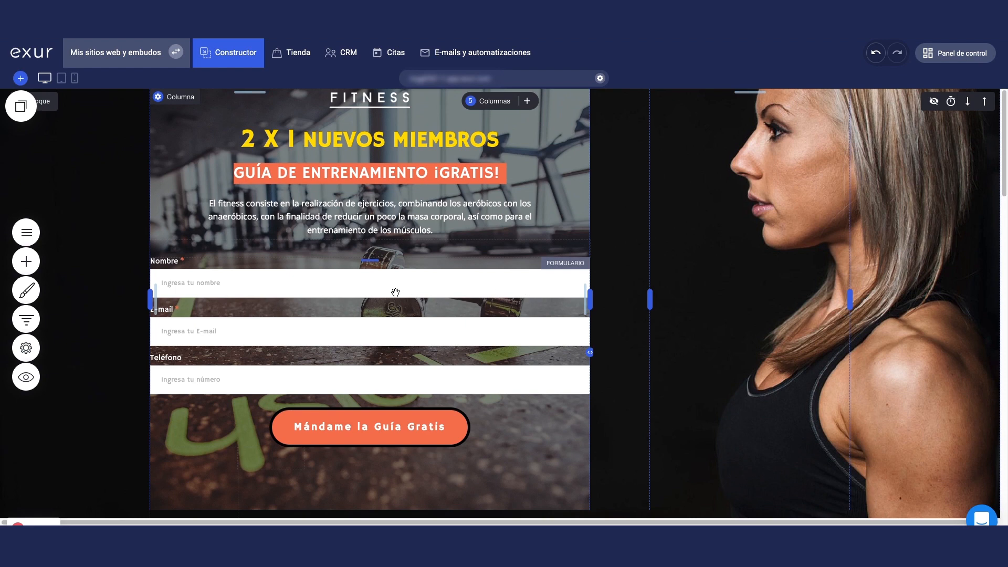
- Open the form's label and field styles, try orange, white and red for the label colour, and settle on yellow
{"action": "left_click", "coordinate": [225, 279]}
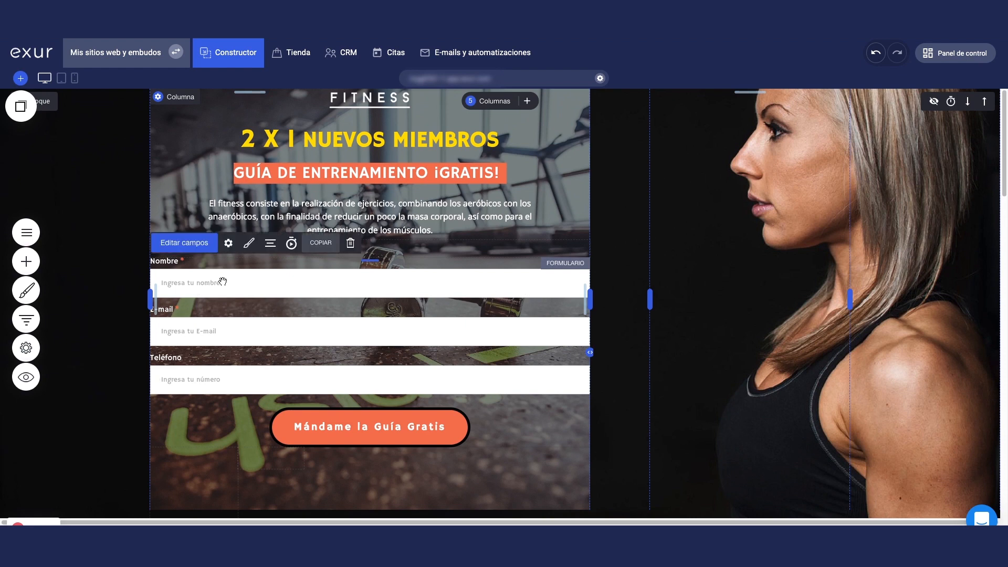
{"action": "left_click", "coordinate": [248, 246]}
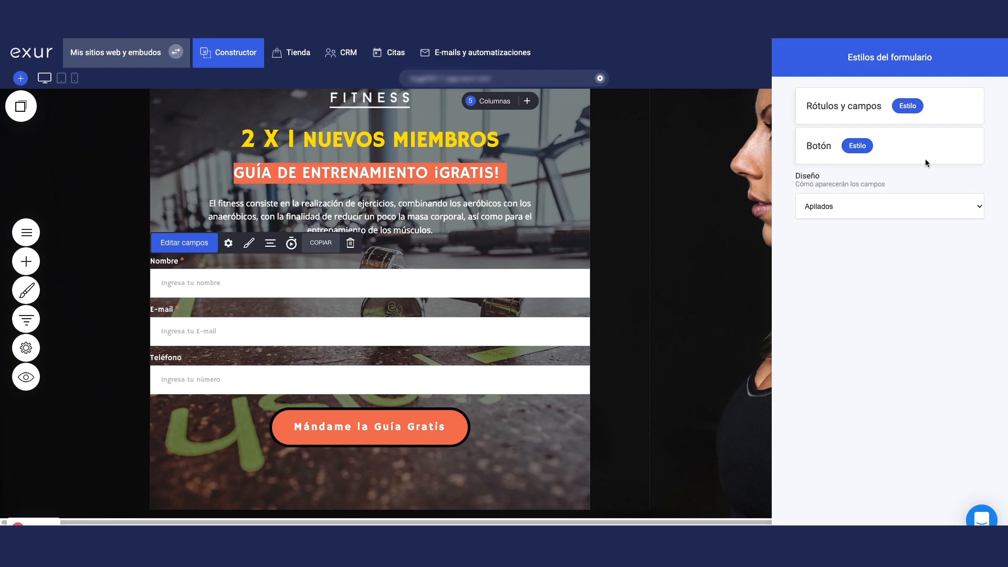
{"action": "left_click", "coordinate": [909, 106]}
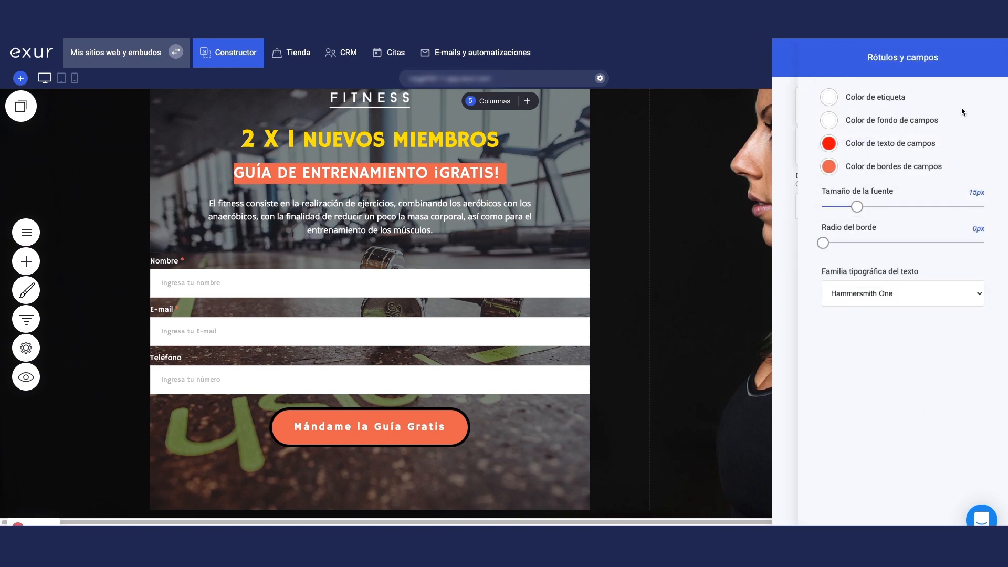
{"action": "left_click", "coordinate": [830, 102]}
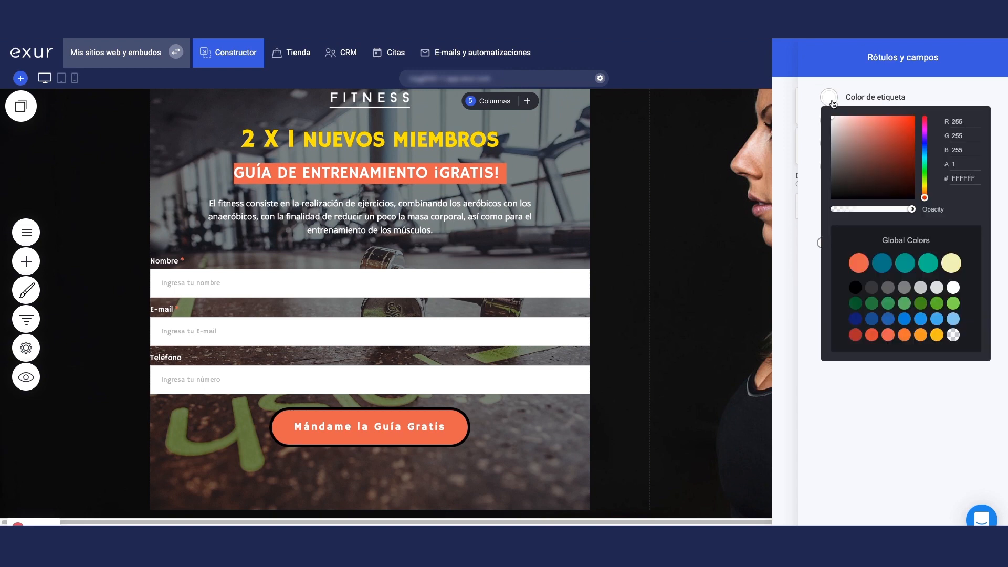
{"action": "left_click", "coordinate": [860, 266]}
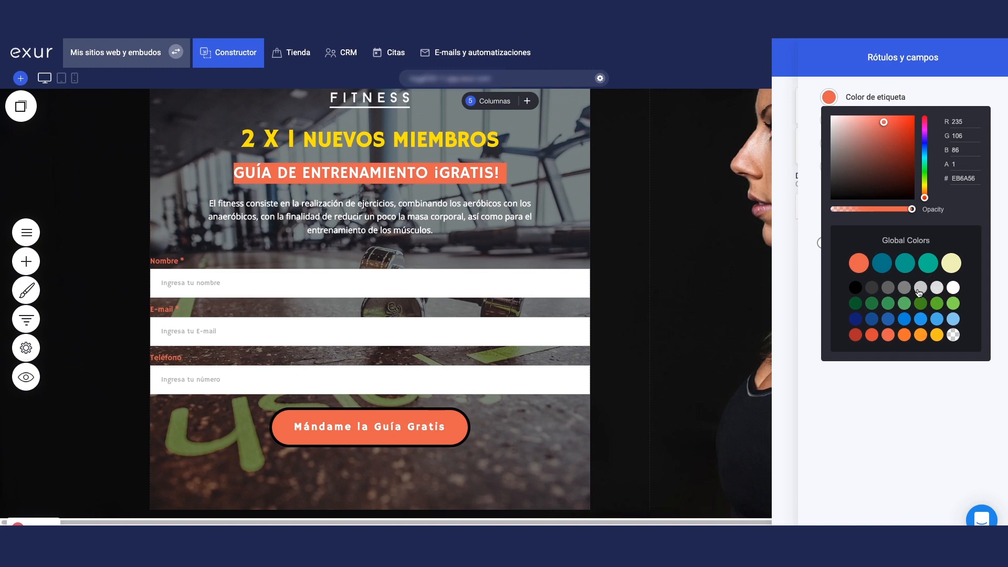
{"action": "left_click", "coordinate": [953, 289]}
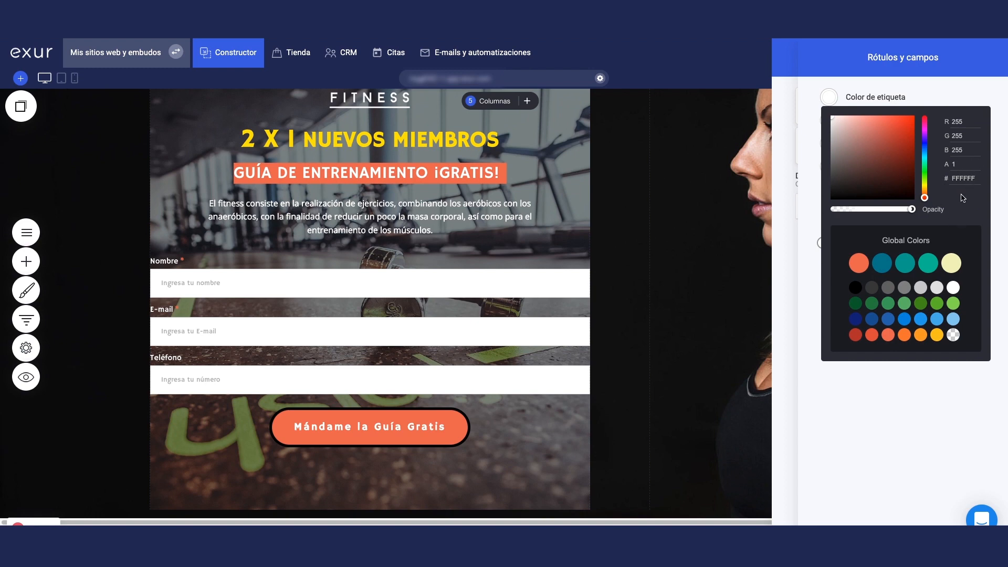
{"action": "left_click_drag", "start_coordinate": [910, 157], "coordinate": [919, 120]}
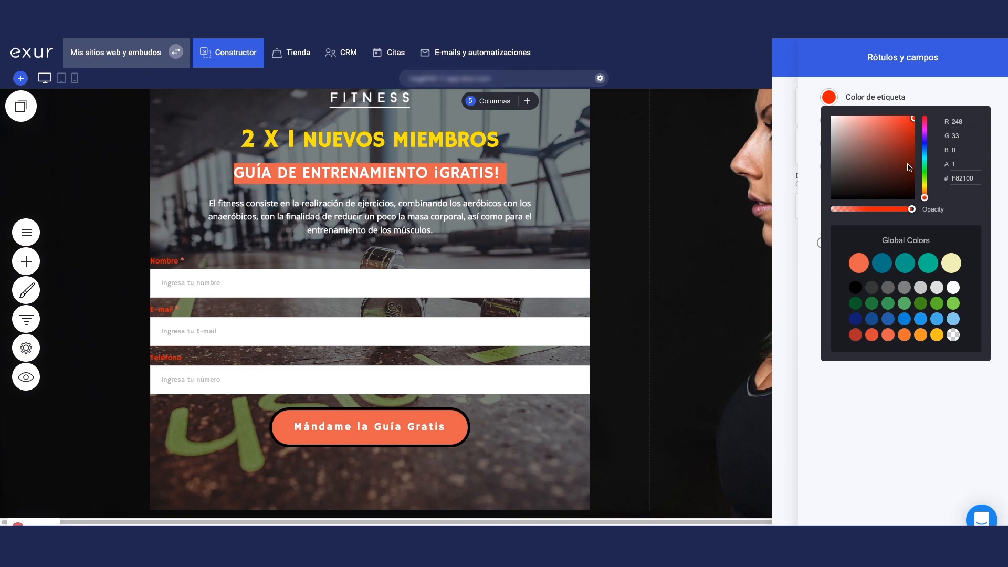
{"action": "mouse_move", "coordinate": [925, 197]}
{"action": "left_mouse_down"}
{"action": "mouse_move", "coordinate": [925, 160]}
{"action": "mouse_move", "coordinate": [927, 190]}
{"action": "left_mouse_up"}
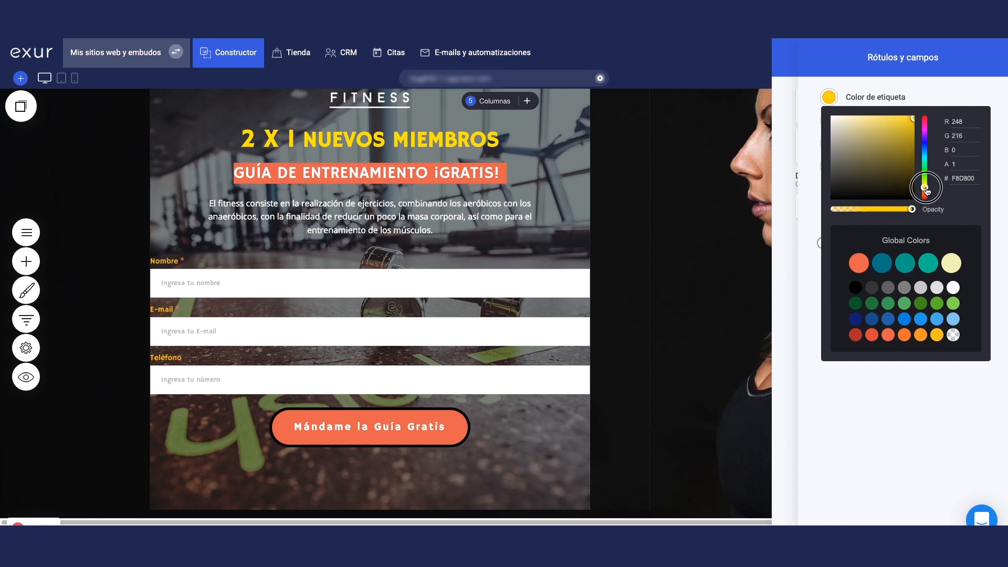
{"action": "left_click", "coordinate": [925, 399]}
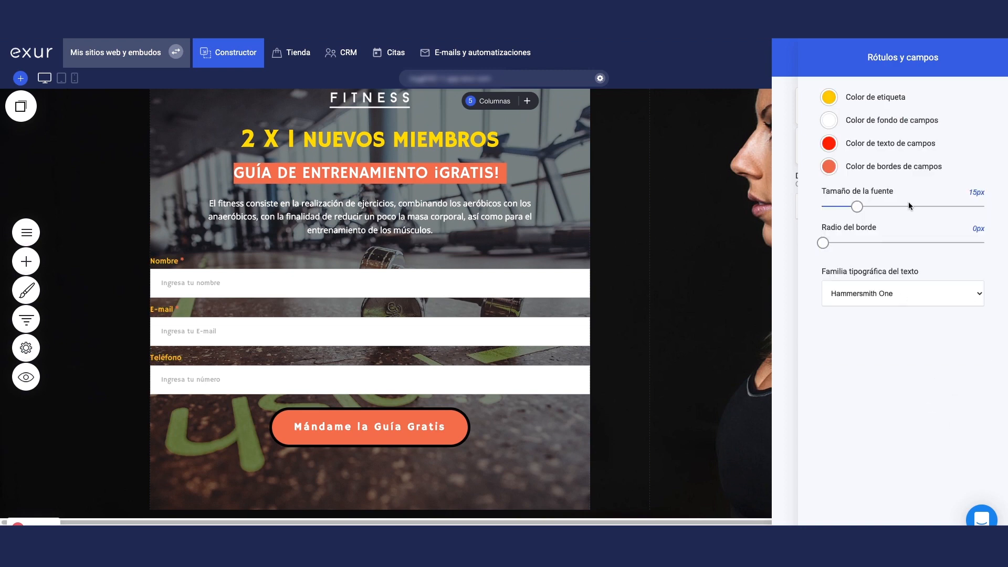
- Try orange, light blue and navy for the form fields' background and settle on teal blue 028090
{"action": "left_click", "coordinate": [830, 122]}
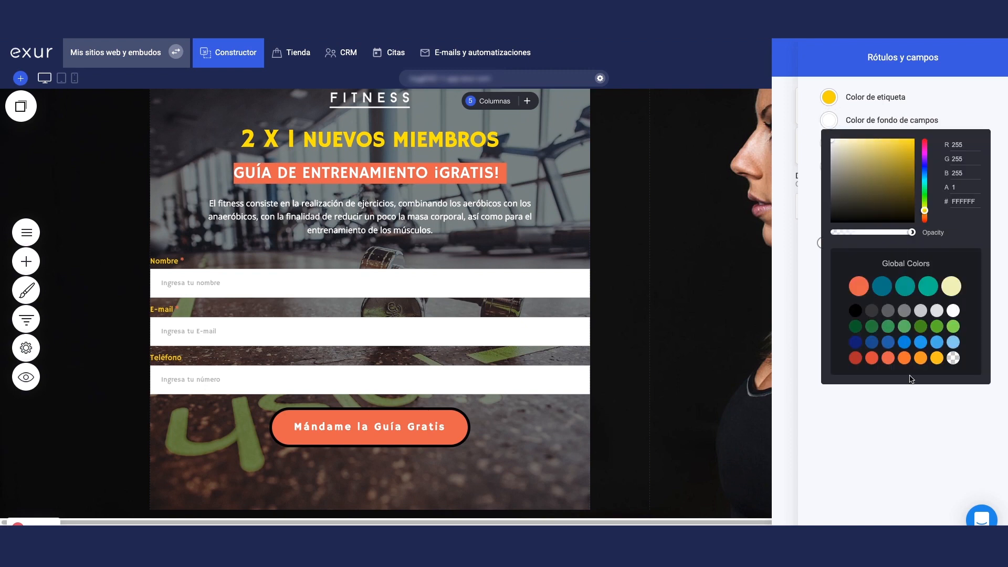
{"action": "left_click", "coordinate": [858, 288]}
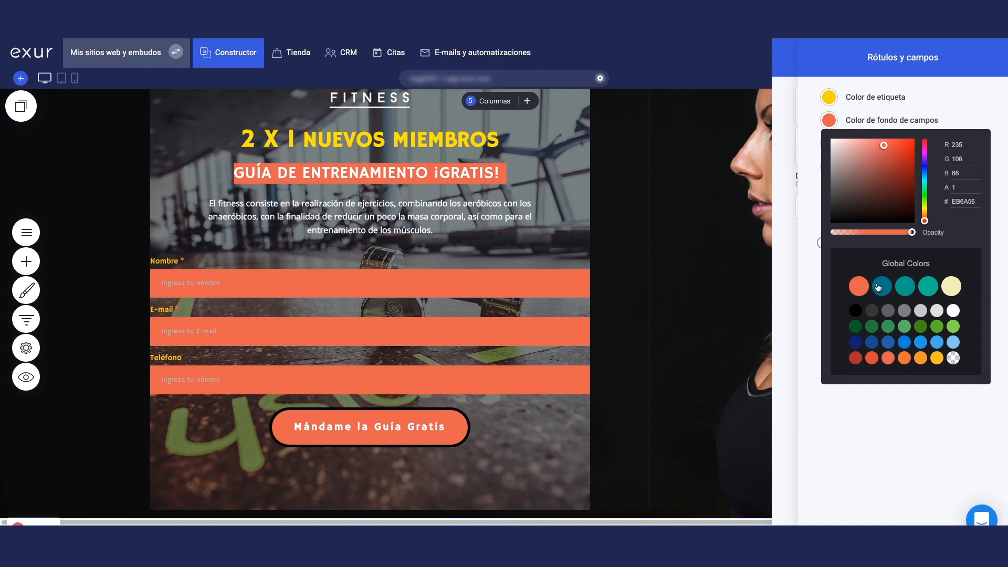
{"action": "left_click", "coordinate": [882, 287]}
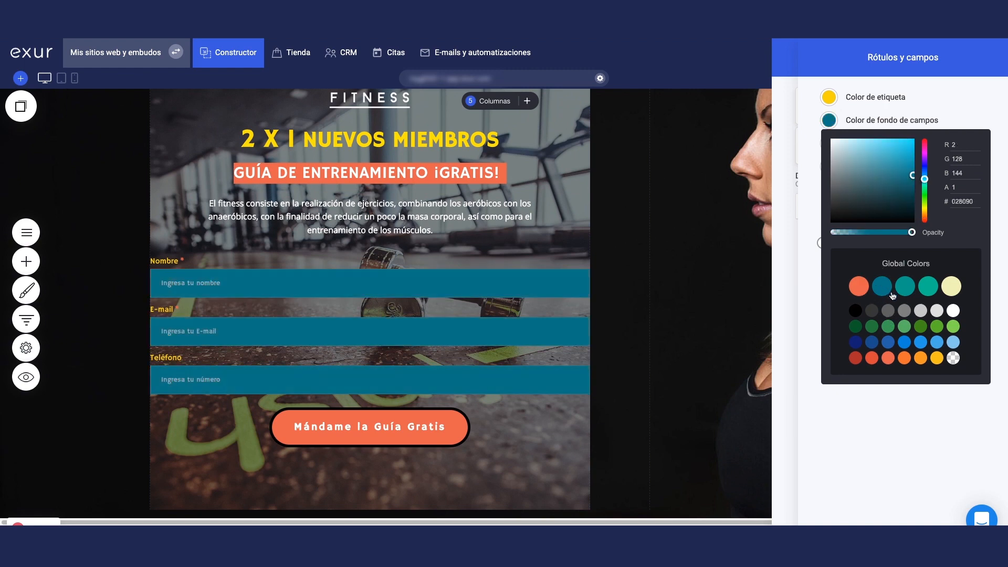
{"action": "left_click", "coordinate": [938, 344]}
{"action": "left_click", "coordinate": [960, 345]}
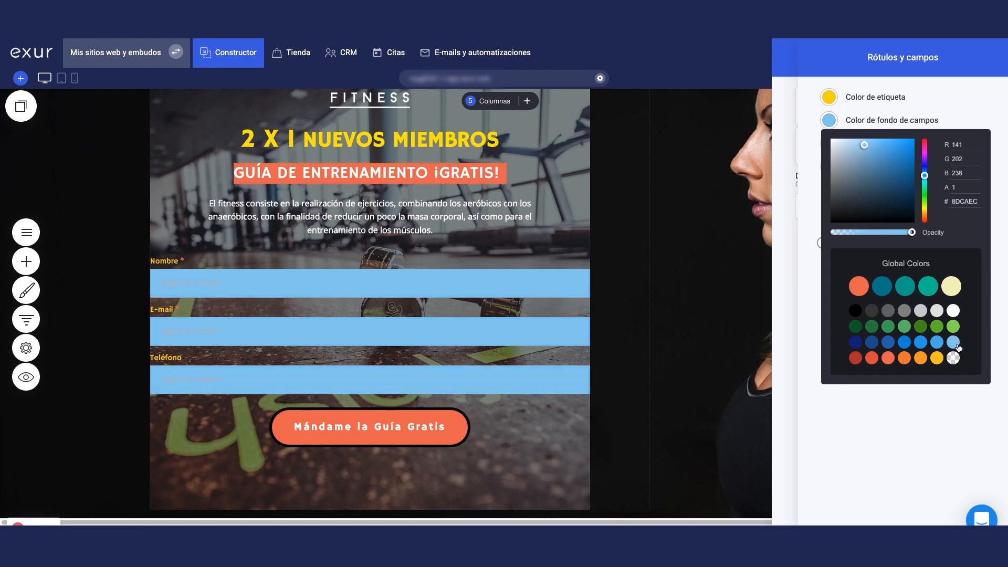
{"action": "left_click", "coordinate": [858, 344]}
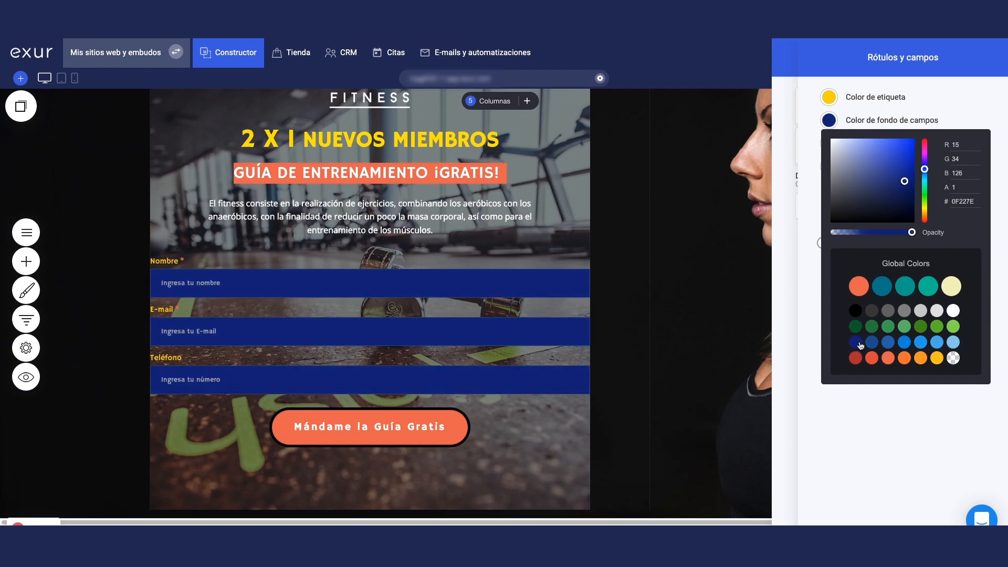
{"action": "left_click", "coordinate": [883, 287]}
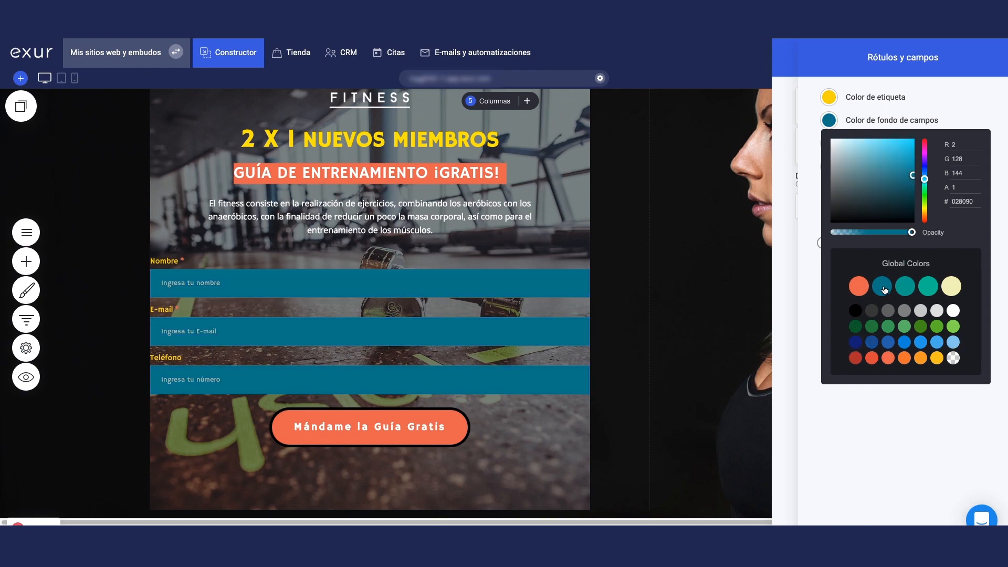
{"action": "left_click", "coordinate": [887, 402]}
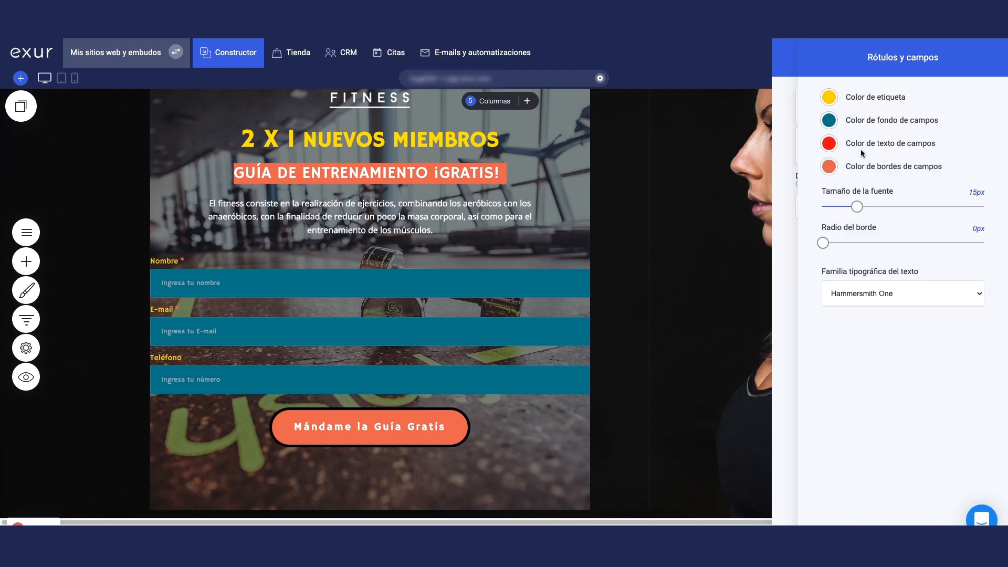
- Try orange for the form fields' text colour and settle on white FFFFFF
{"action": "left_click", "coordinate": [831, 145]}
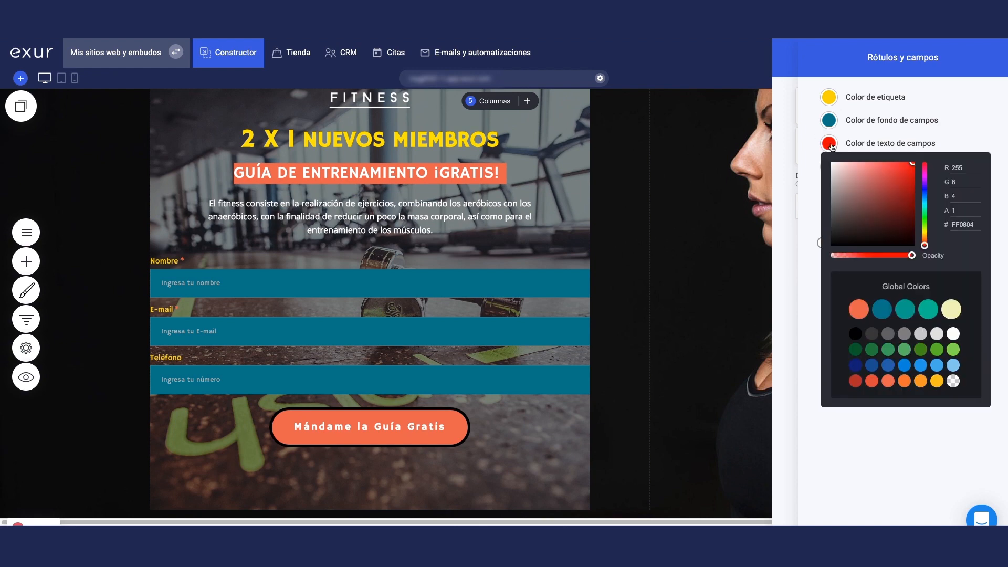
{"action": "left_click", "coordinate": [861, 311]}
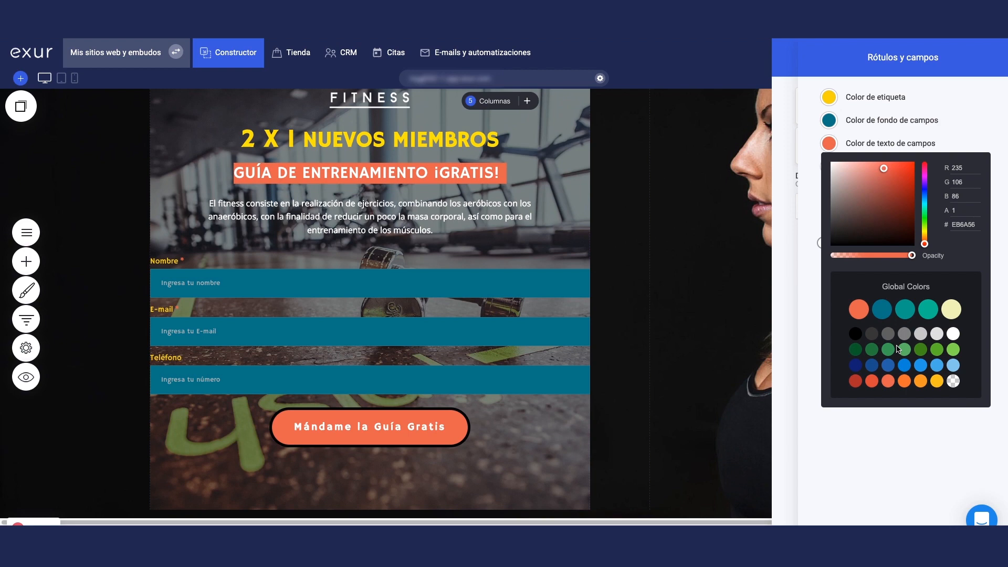
{"action": "left_click", "coordinate": [954, 334]}
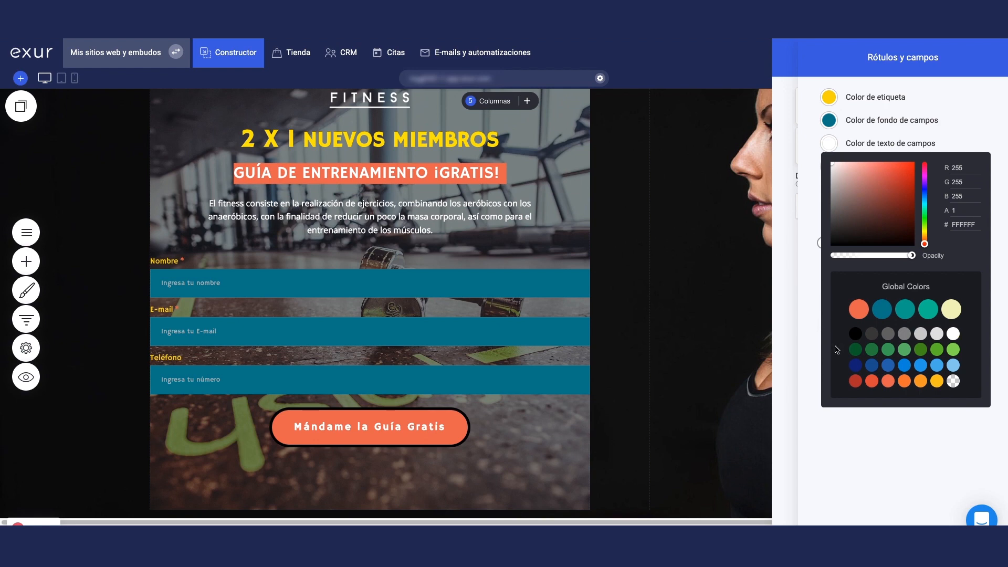
{"action": "left_click", "coordinate": [853, 428]}
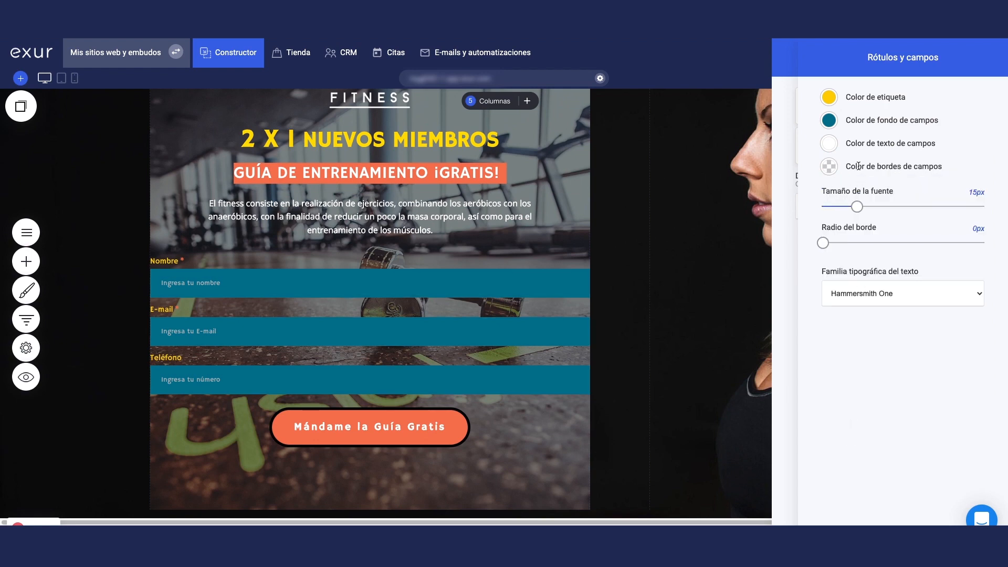
- Try red E25041 for the form fields' border colour and settle on orange FBA026
{"action": "left_click", "coordinate": [830, 167]}
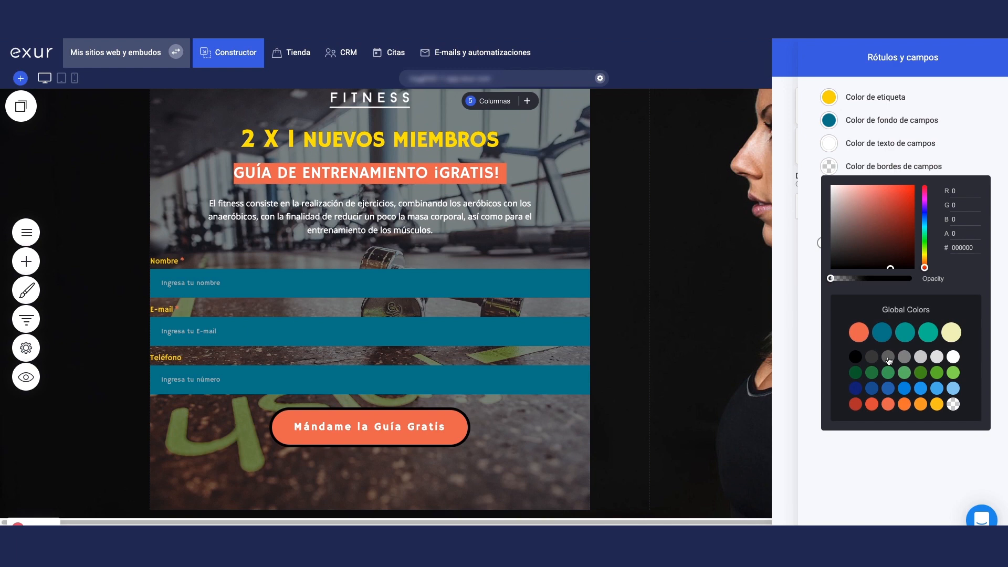
{"action": "left_click", "coordinate": [873, 410]}
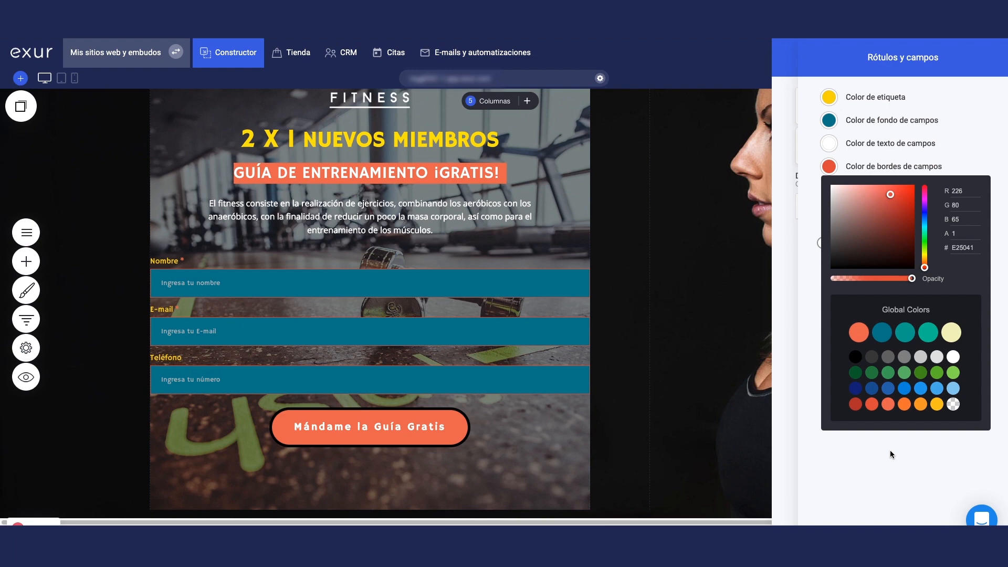
{"action": "left_click", "coordinate": [920, 405]}
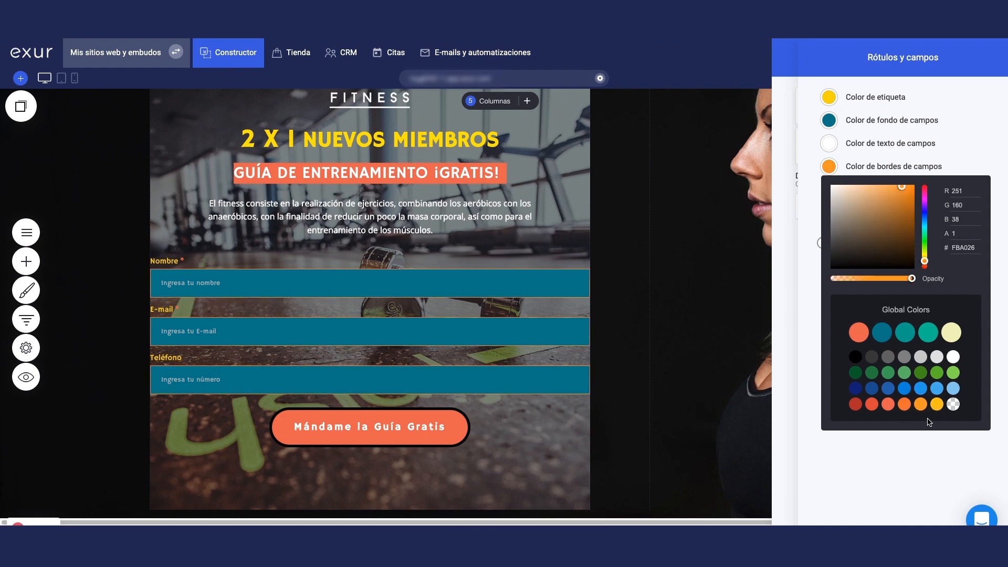
{"action": "left_click", "coordinate": [926, 464]}
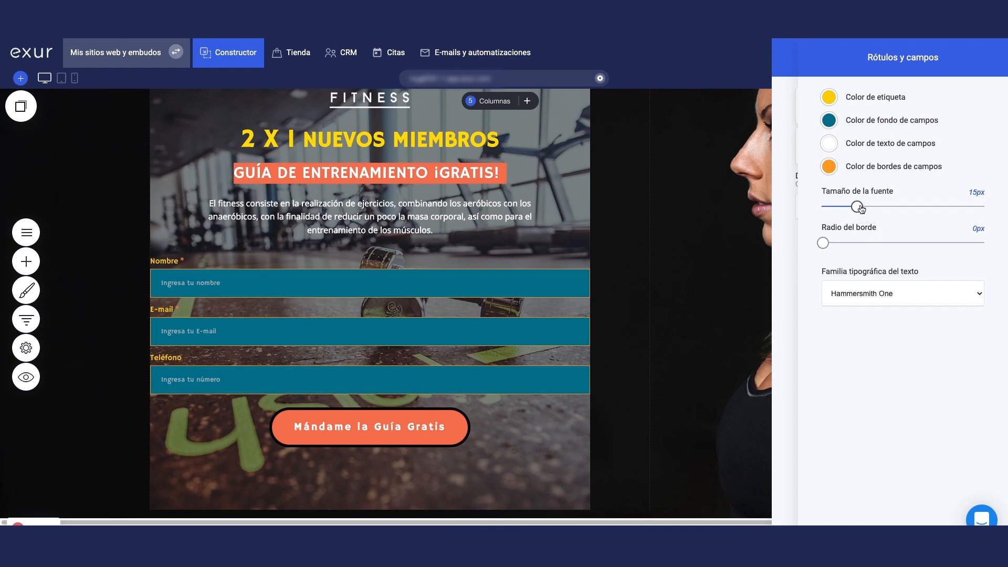
- Set the form's font size to 24px and its border radius to 40px, comparing rounded and square corners
{"action": "mouse_move", "coordinate": [861, 209]}
{"action": "left_mouse_down"}
{"action": "mouse_move", "coordinate": [846, 207]}
{"action": "mouse_move", "coordinate": [894, 207]}
{"action": "mouse_move", "coordinate": [879, 209]}
{"action": "left_mouse_up"}
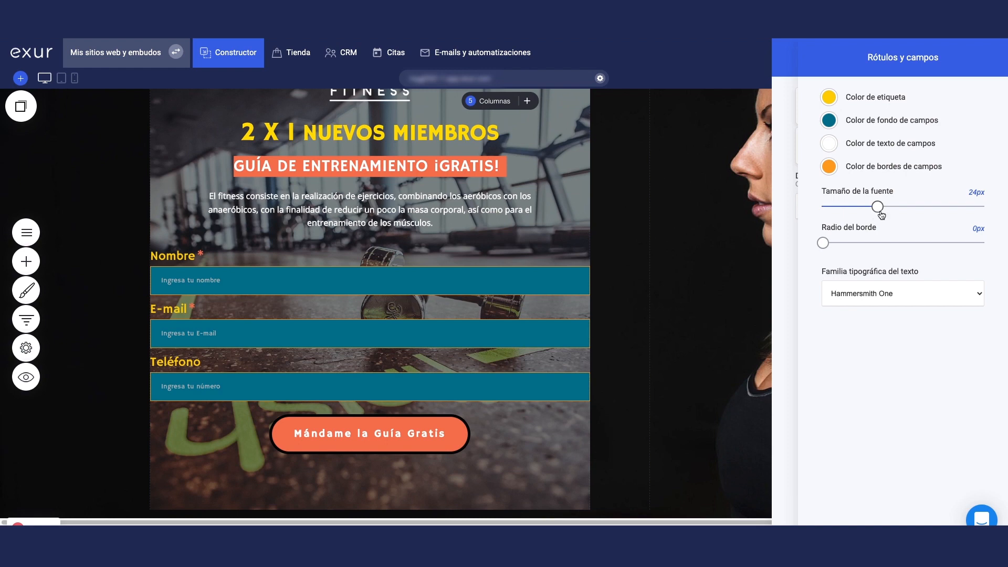
{"action": "mouse_move", "coordinate": [878, 208]}
{"action": "left_mouse_down"}
{"action": "mouse_move", "coordinate": [889, 206]}
{"action": "mouse_move", "coordinate": [874, 208]}
{"action": "mouse_move", "coordinate": [882, 215]}
{"action": "left_mouse_up"}
{"action": "left_click_drag", "start_coordinate": [822, 243], "coordinate": [913, 248]}
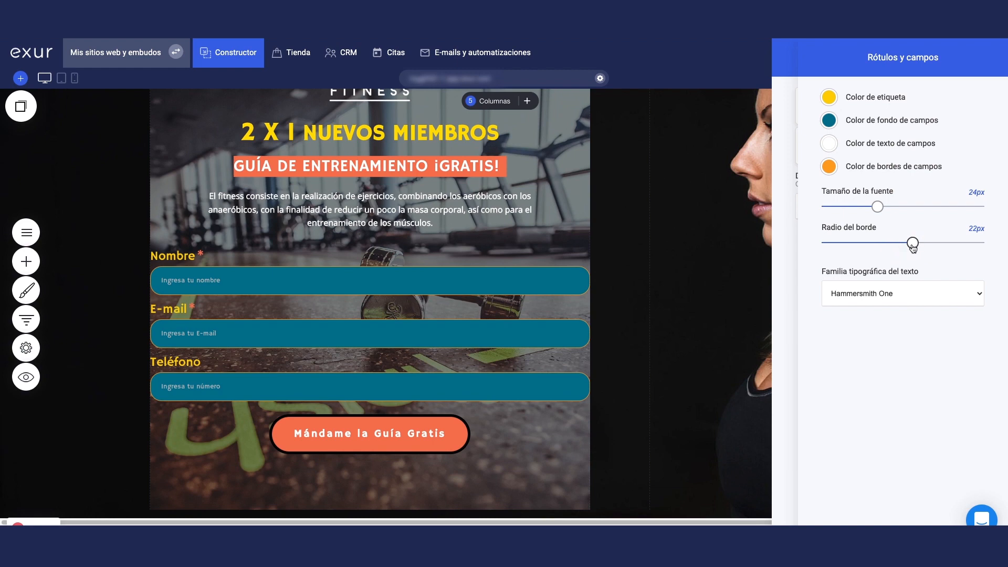
{"action": "left_click_drag", "start_coordinate": [913, 243], "coordinate": [987, 244]}
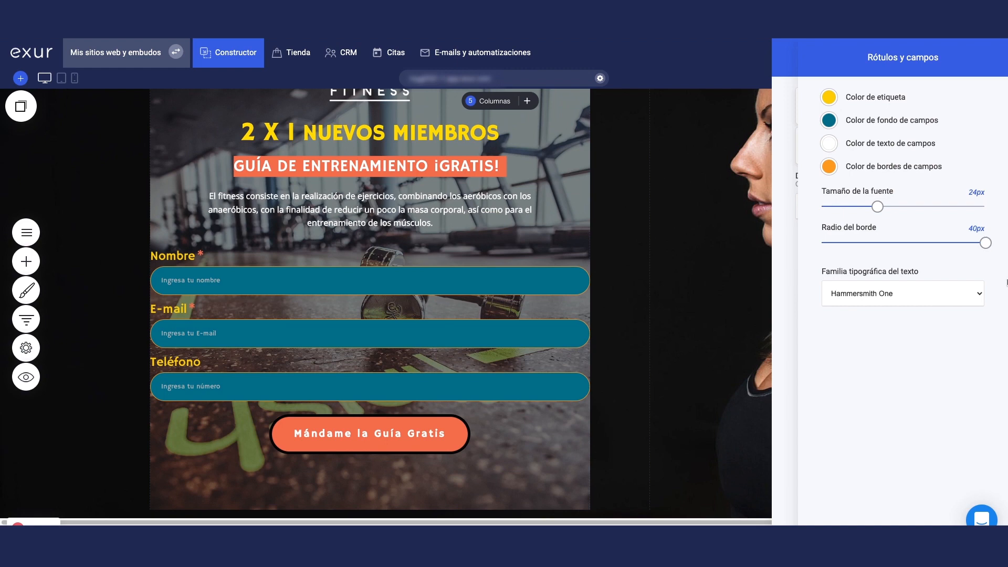
{"action": "left_click_drag", "start_coordinate": [985, 243], "coordinate": [820, 272]}
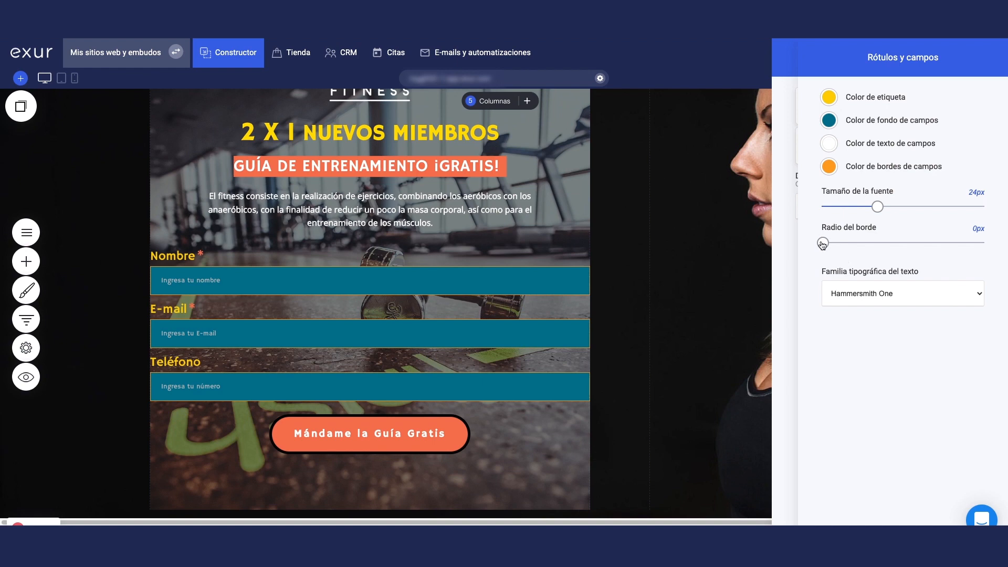
{"action": "left_click_drag", "start_coordinate": [823, 244], "coordinate": [989, 244]}
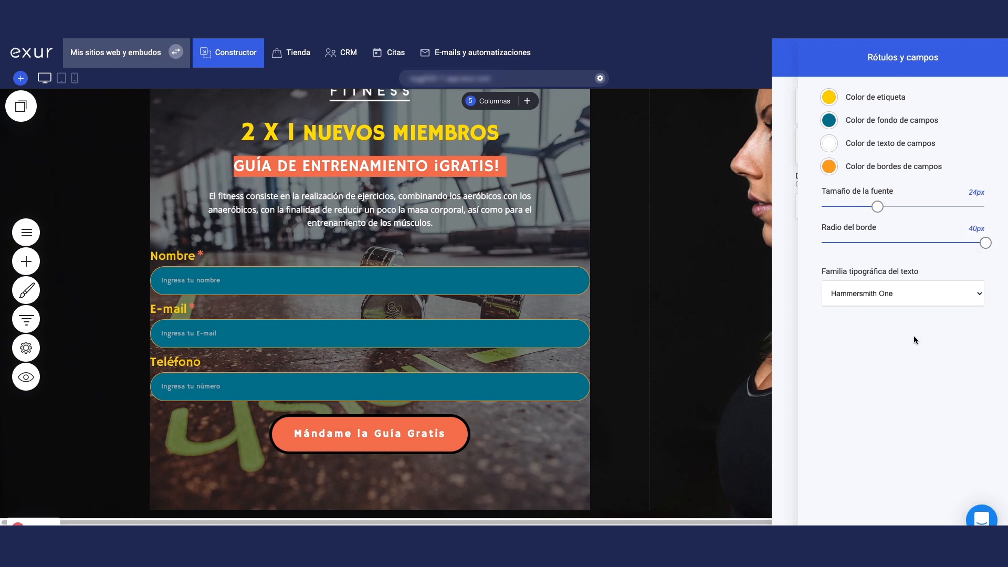
- Try Tahoma, Verdana and Lucida Grande as the form's text font family and settle on Courier New
{"action": "left_click", "coordinate": [906, 297]}
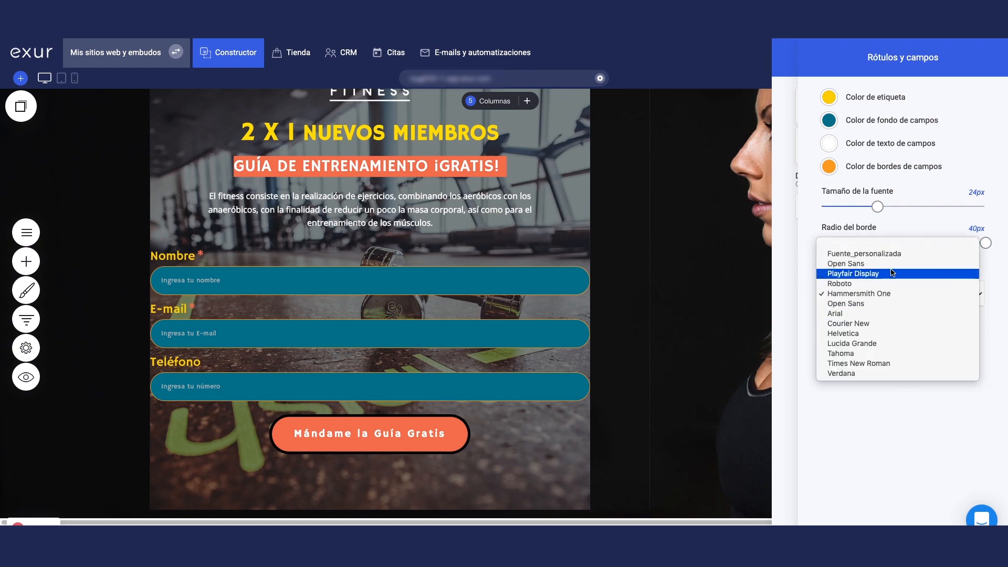
{"action": "left_click", "coordinate": [882, 353]}
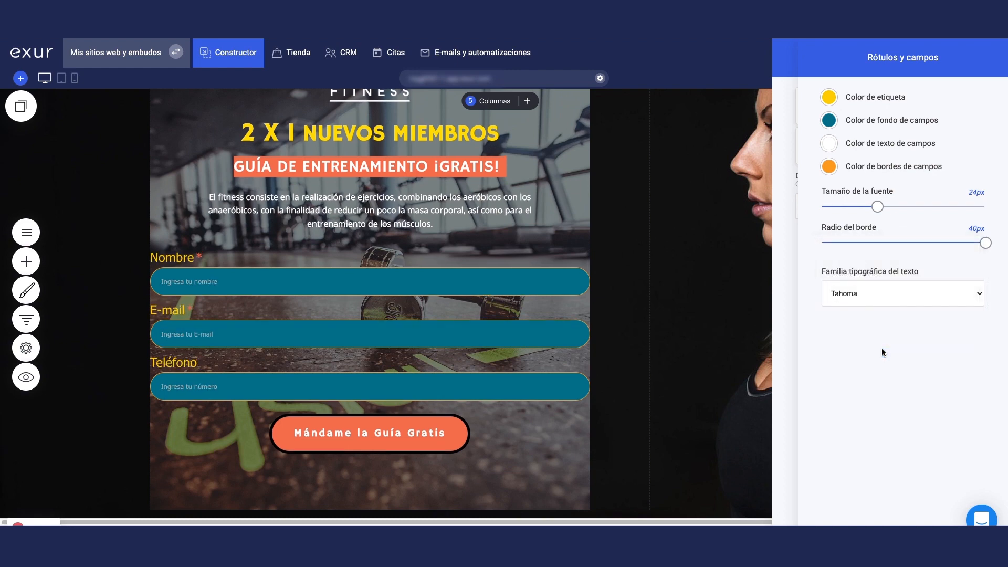
{"action": "left_click", "coordinate": [888, 288]}
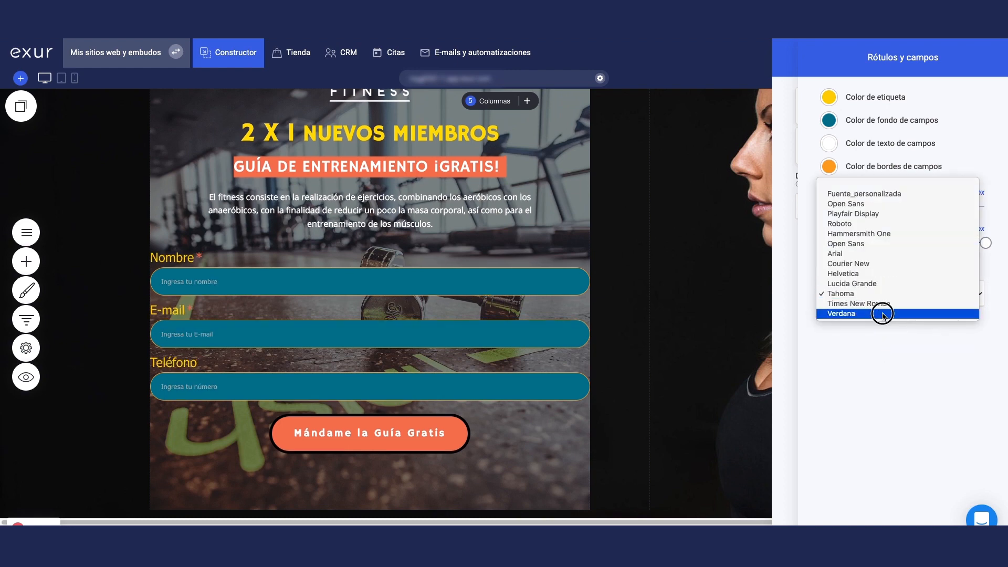
{"action": "left_click", "coordinate": [882, 313]}
{"action": "left_click", "coordinate": [878, 297]}
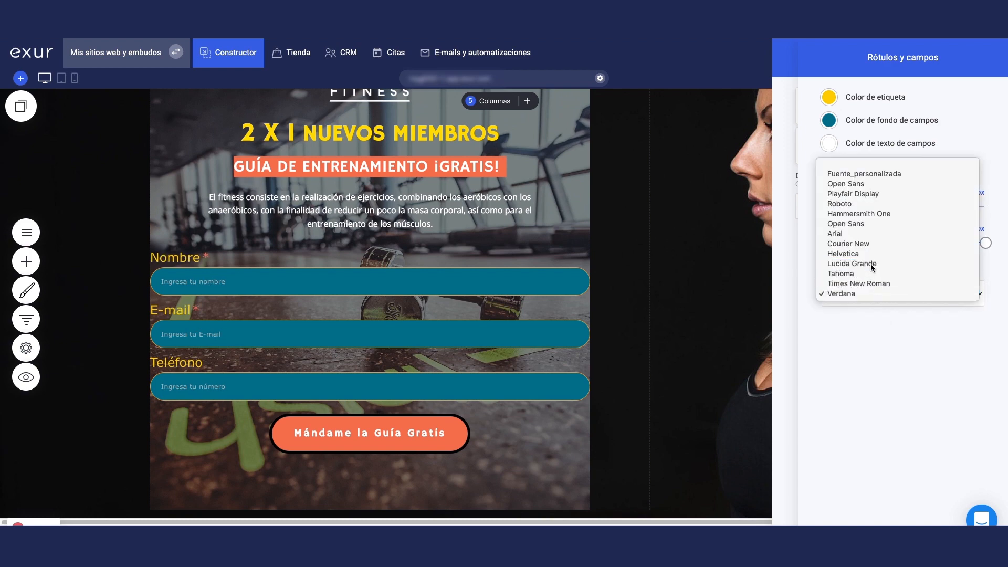
{"action": "left_click", "coordinate": [871, 266]}
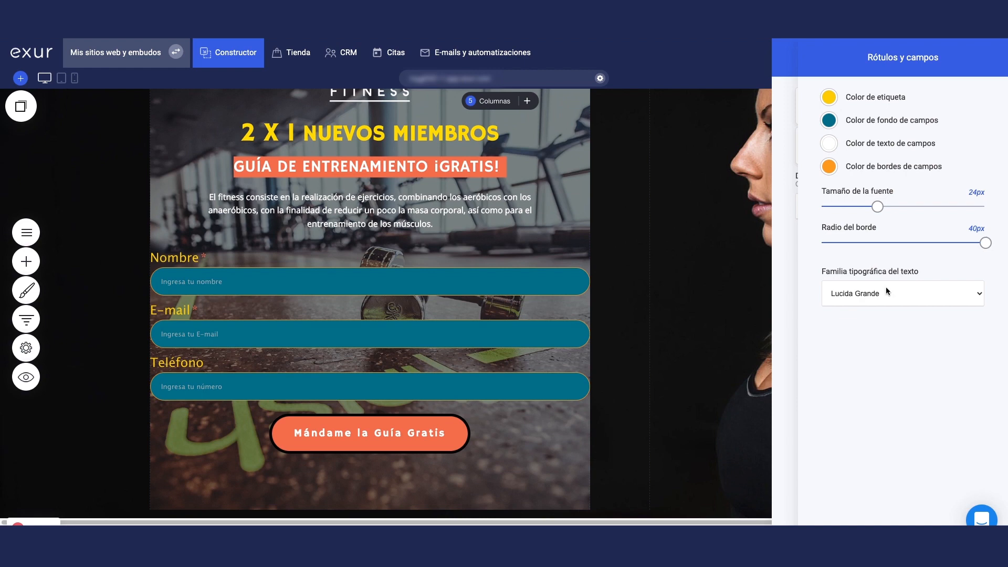
{"action": "left_click", "coordinate": [883, 288]}
{"action": "left_click", "coordinate": [886, 273]}
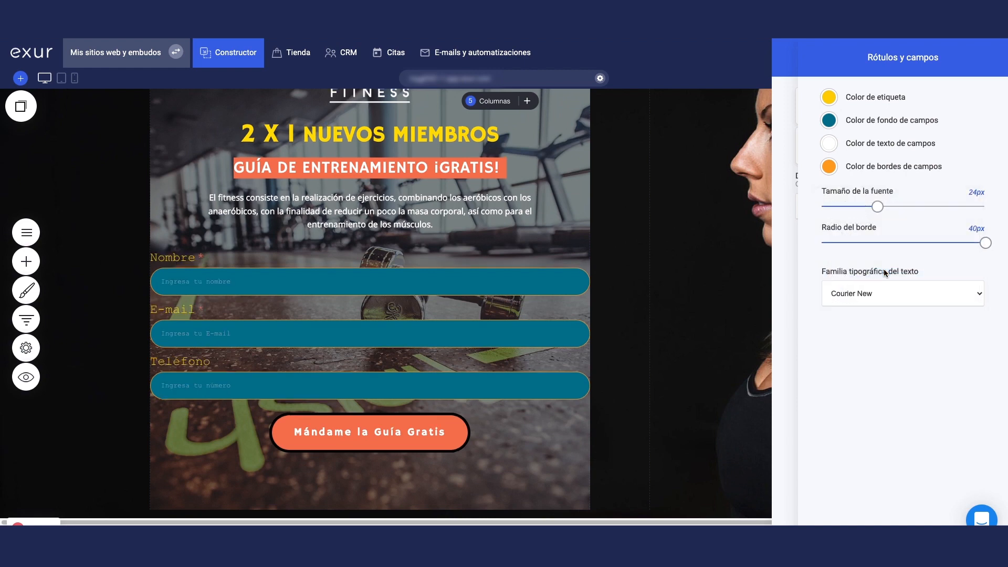
- Set the form's text font family to Open Sans and return to the form styles
{"action": "left_click", "coordinate": [881, 291]}
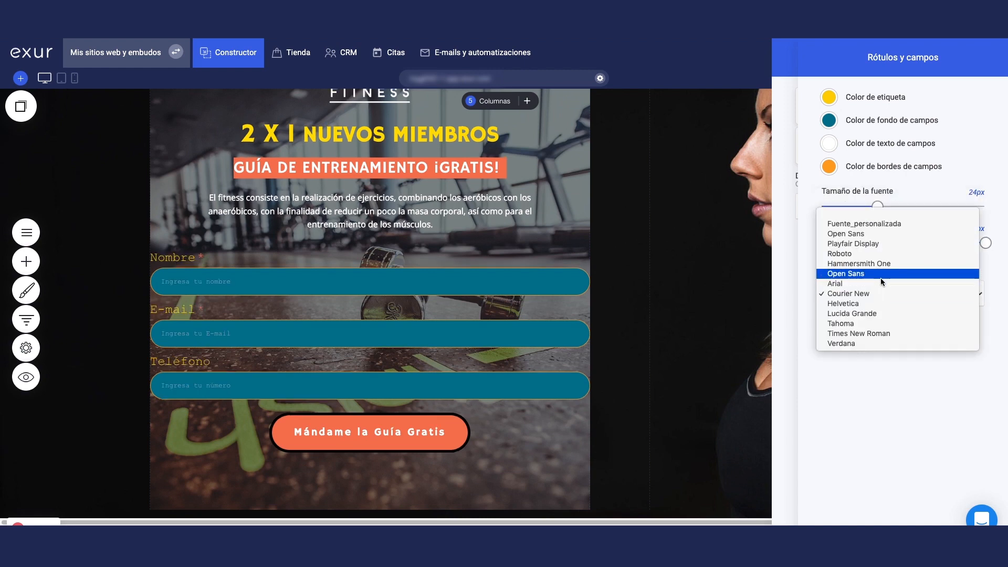
{"action": "left_click", "coordinate": [881, 278]}
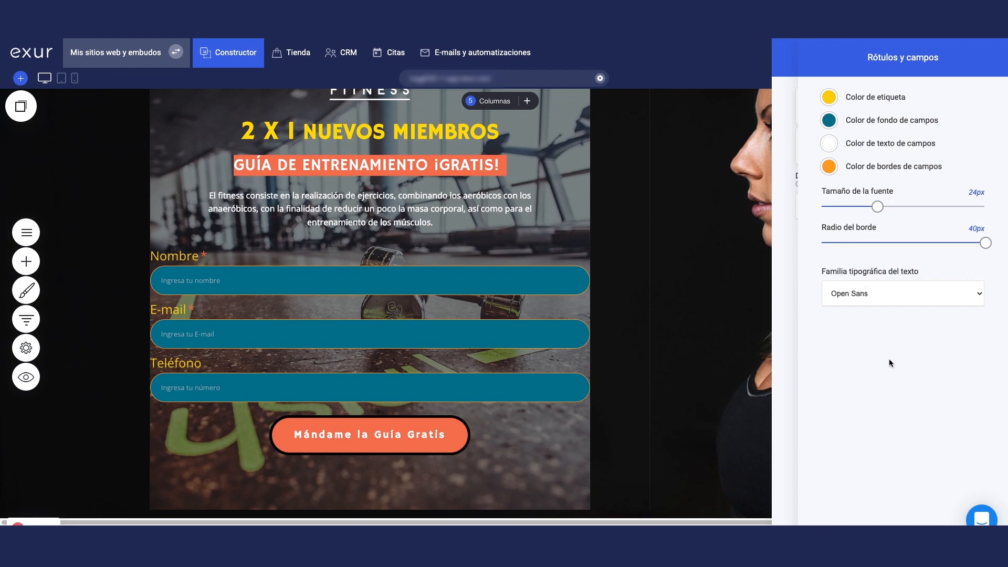
{"action": "left_click", "coordinate": [737, 237]}
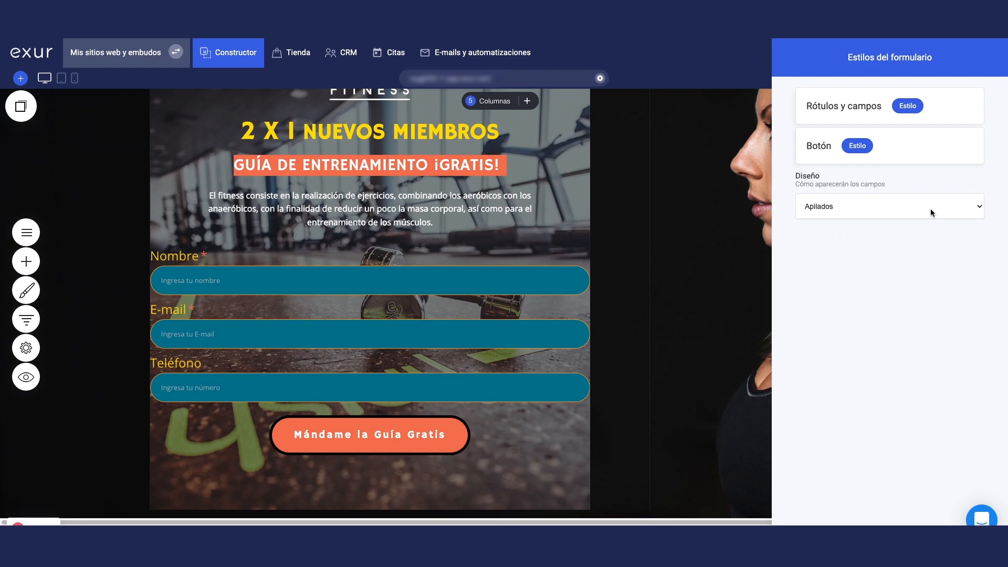
- Open the form button's style settings and set the button colour to light blue 4EB3EA
{"action": "left_click", "coordinate": [862, 152]}
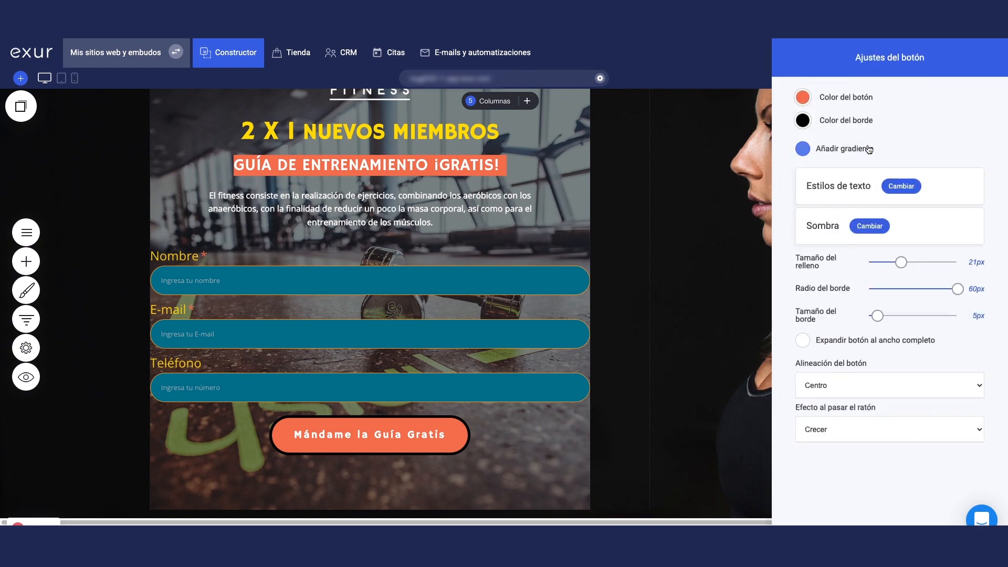
{"action": "left_click", "coordinate": [803, 97]}
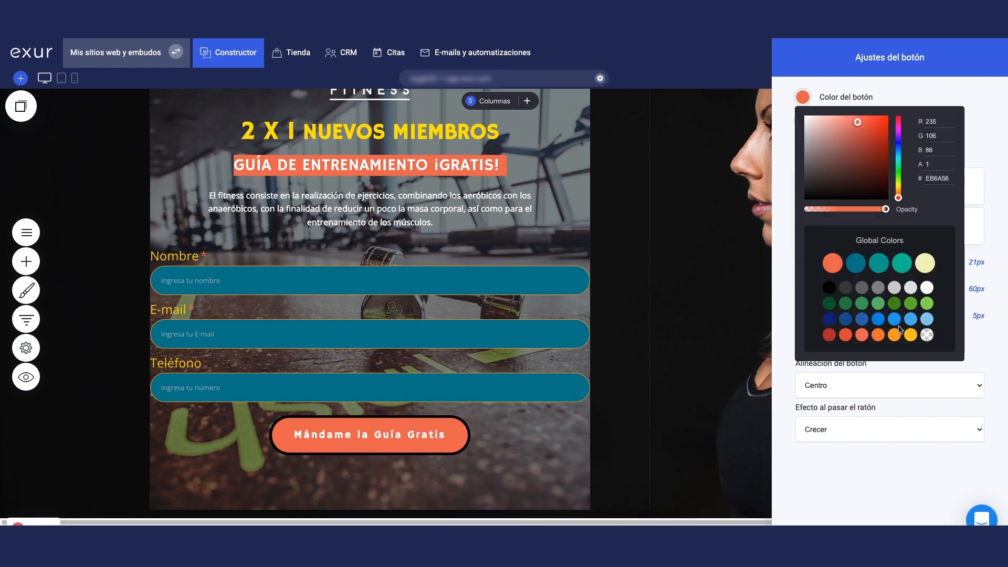
{"action": "left_click", "coordinate": [912, 316]}
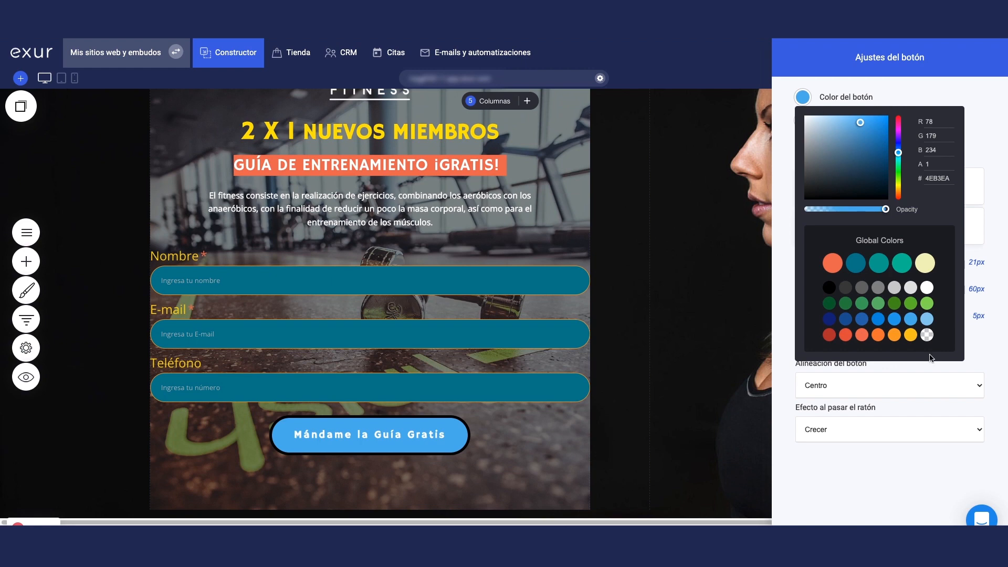
{"action": "left_click", "coordinate": [900, 92]}
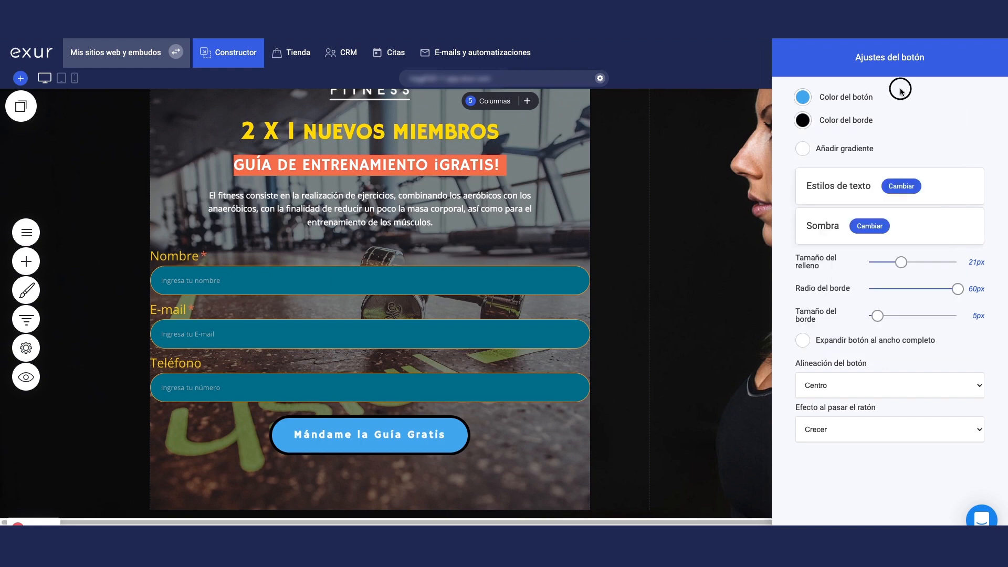
- Try yellow FAC51C for the button's border colour and settle on orange FBA026
{"action": "left_click", "coordinate": [804, 122]}
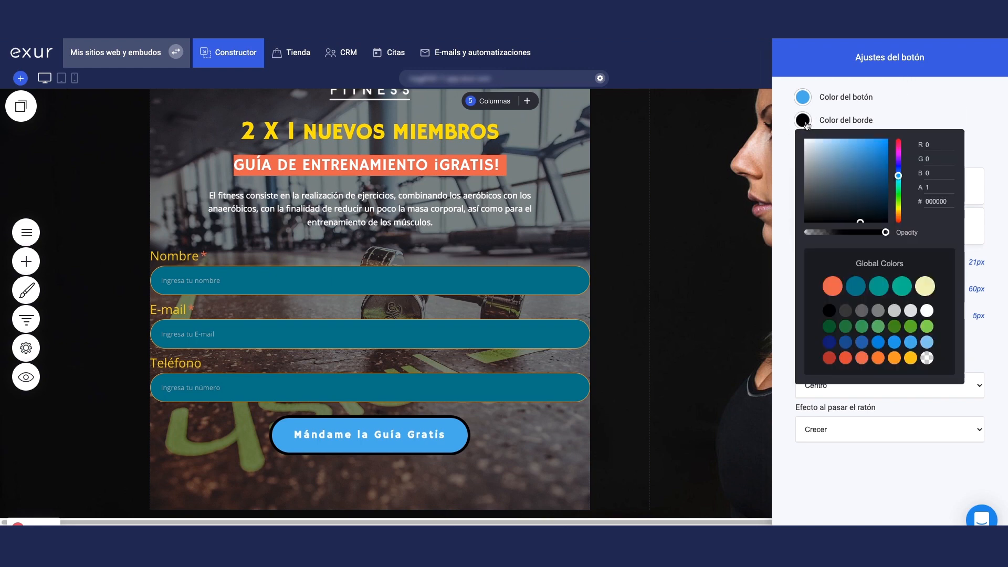
{"action": "left_click", "coordinate": [911, 359]}
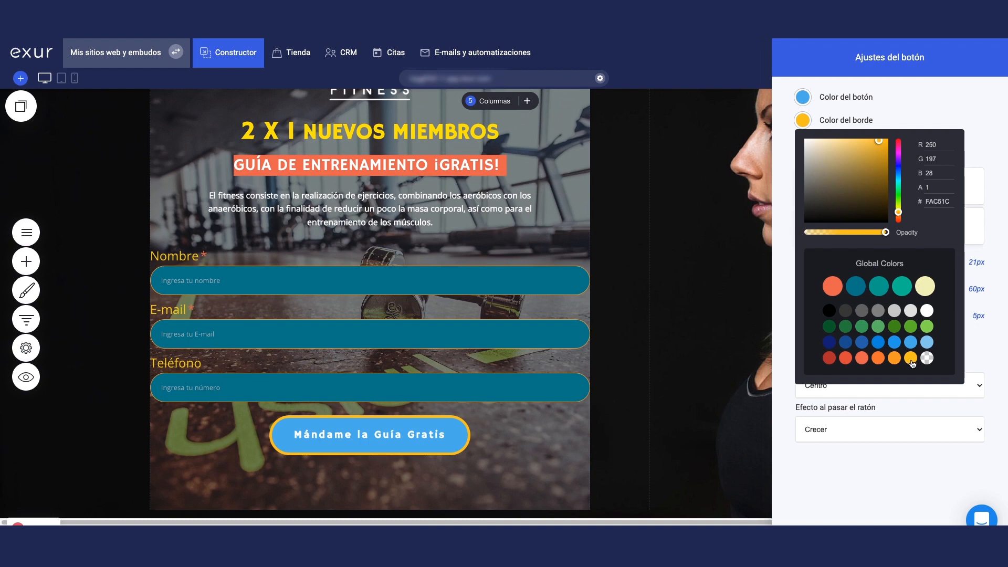
{"action": "left_click", "coordinate": [897, 361]}
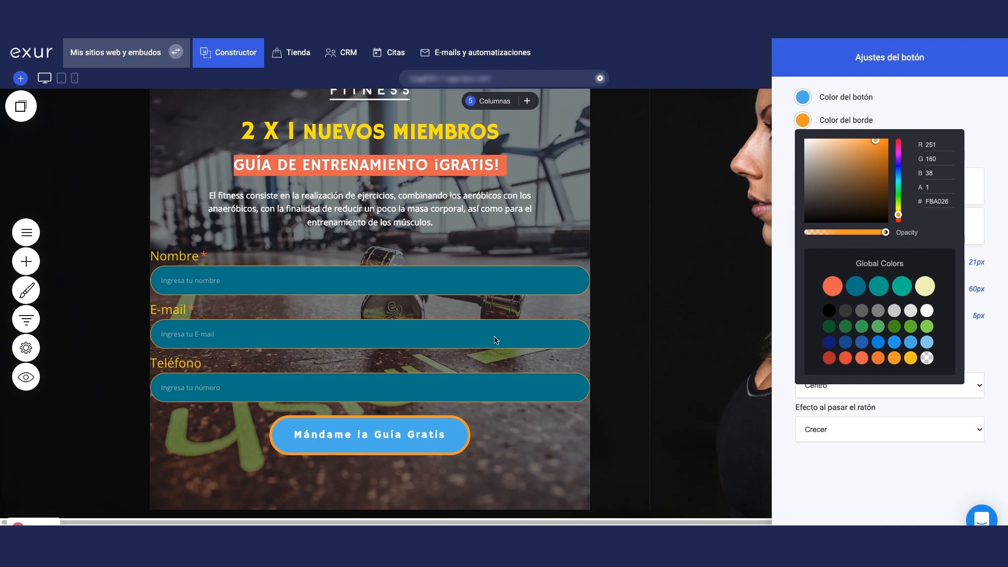
{"action": "left_click", "coordinate": [954, 102]}
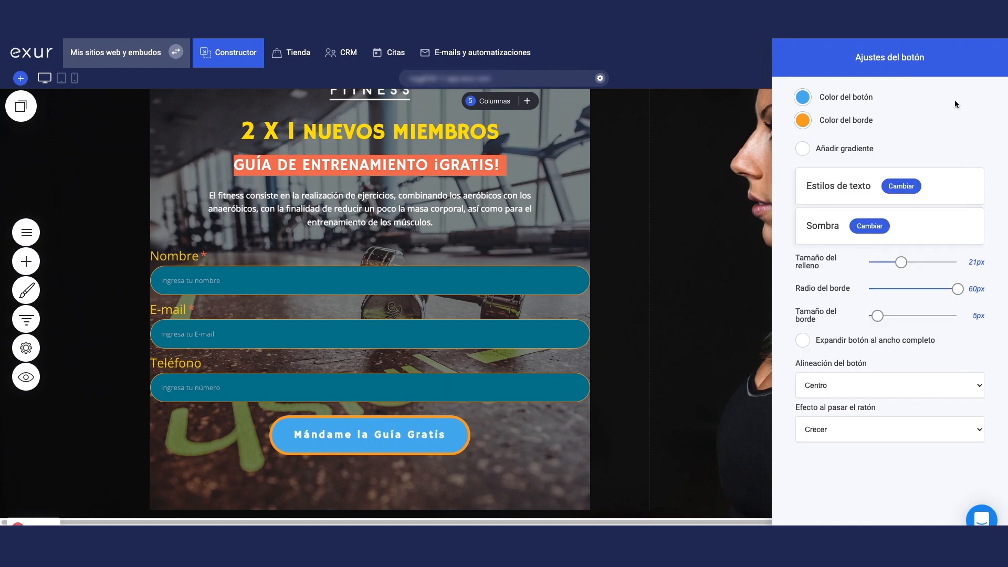
- Add a gradient to the button and set its initial colour to dark blue 0F227E
{"action": "left_click", "coordinate": [804, 149]}
{"action": "left_click", "coordinate": [803, 150]}
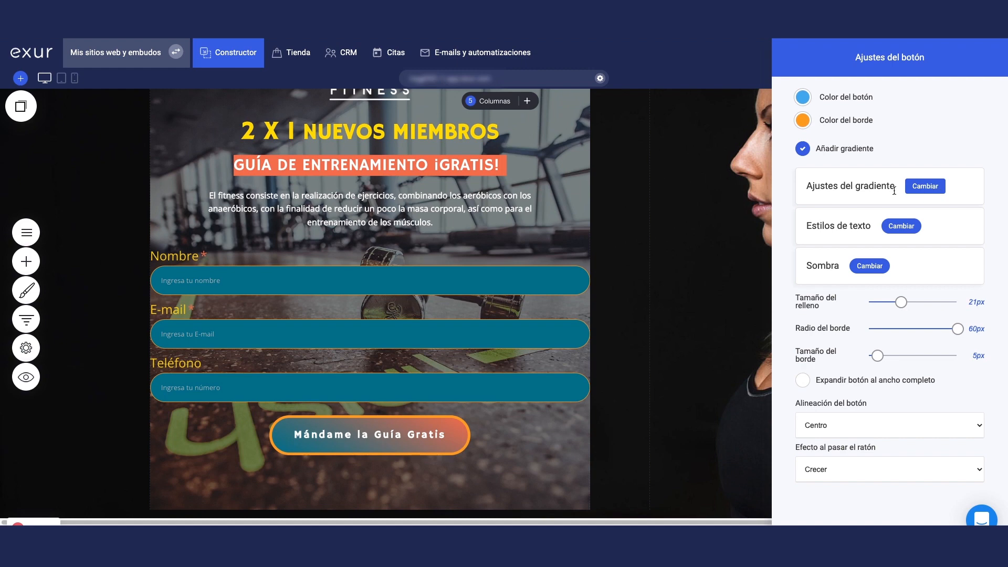
{"action": "left_click", "coordinate": [925, 187]}
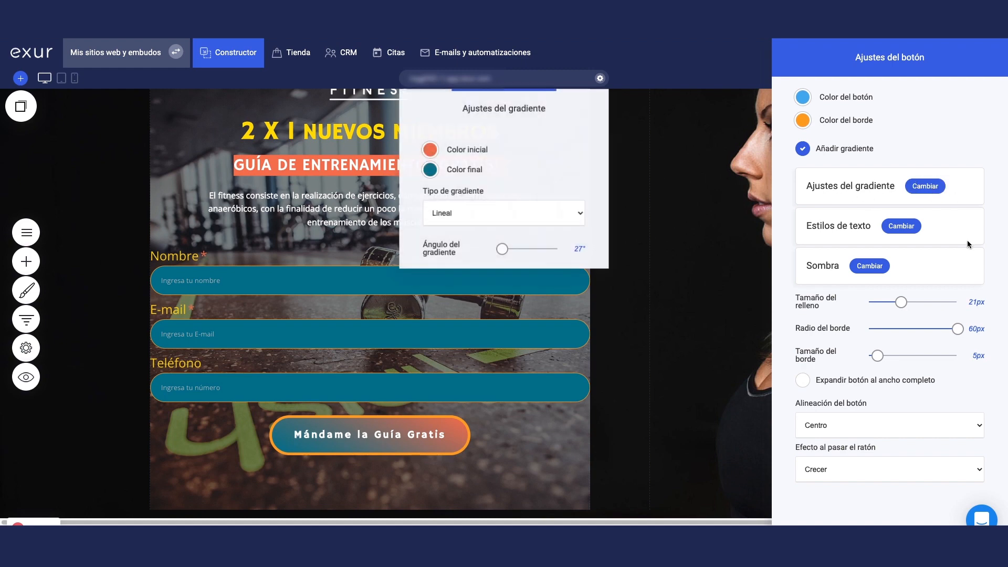
{"action": "left_click", "coordinate": [430, 151]}
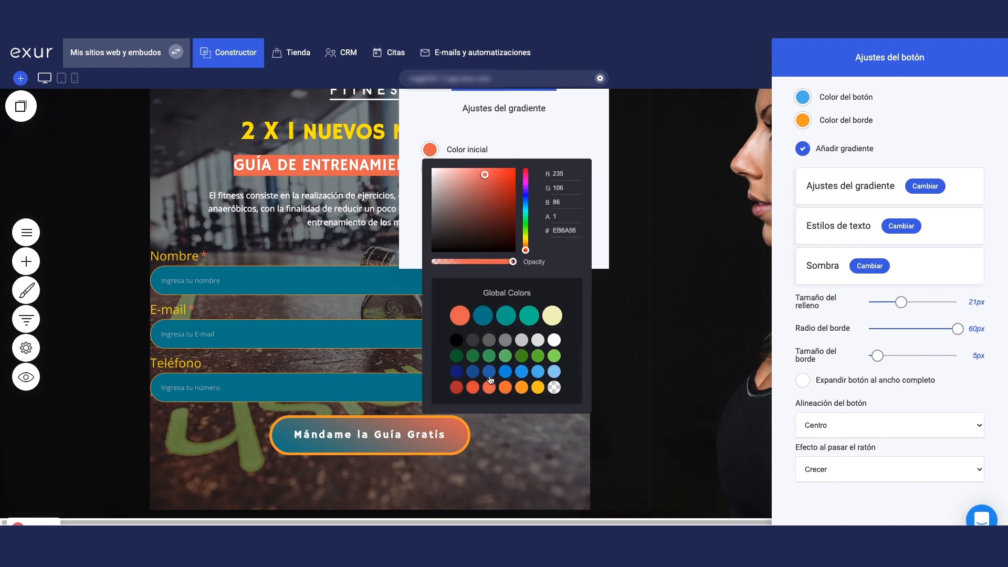
{"action": "left_click", "coordinate": [461, 372]}
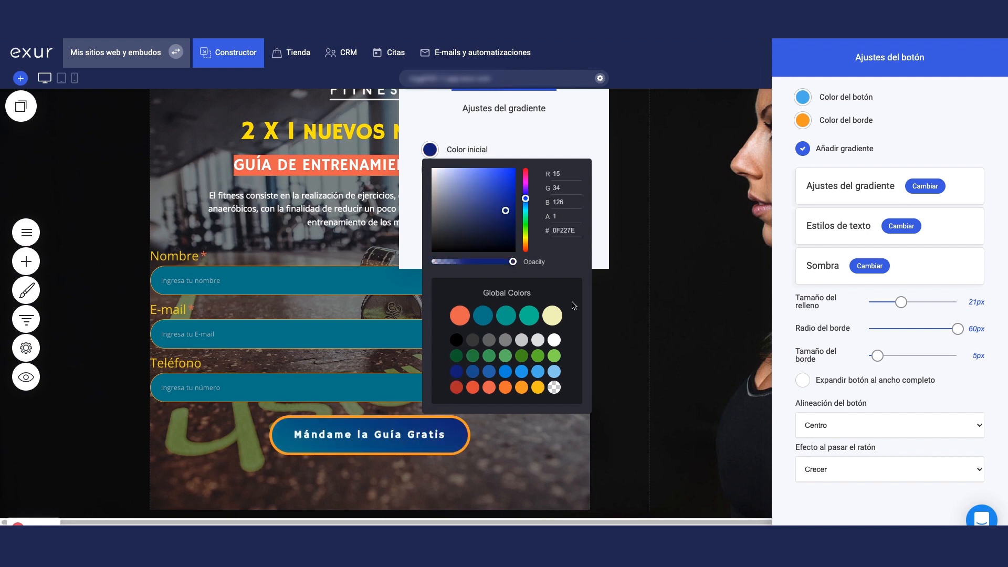
{"action": "left_click", "coordinate": [497, 157]}
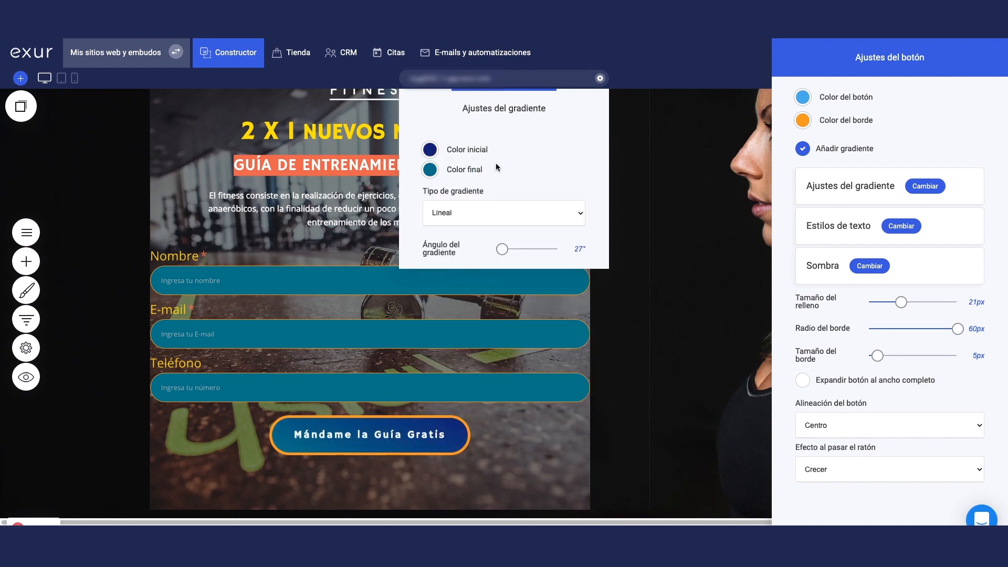
- Try light blue 8DCAEC as the gradient's final colour and settle on a brighter medium blue
{"action": "left_click", "coordinate": [435, 172]}
{"action": "left_click", "coordinate": [553, 392]}
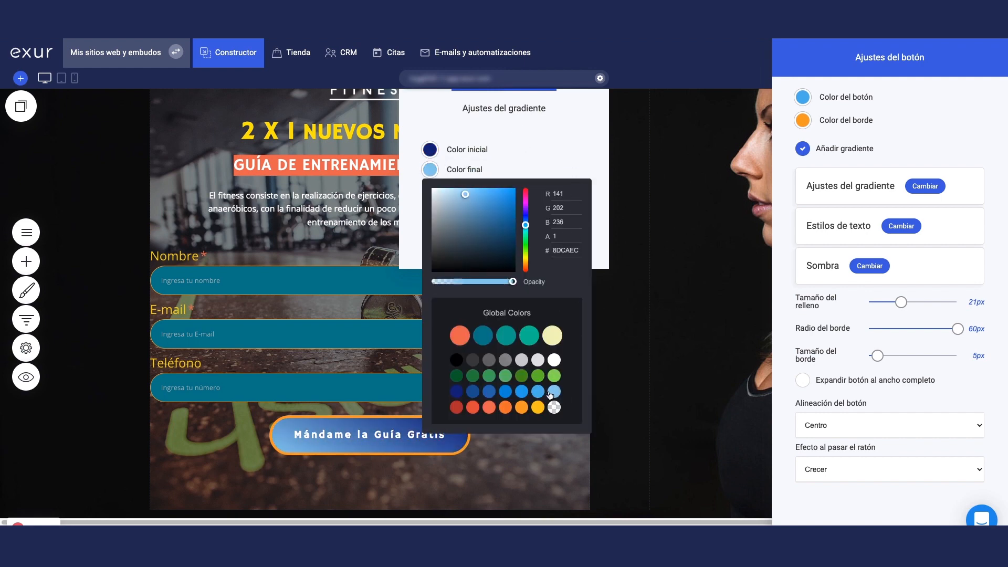
{"action": "left_click", "coordinate": [522, 392]}
{"action": "left_click", "coordinate": [553, 154]}
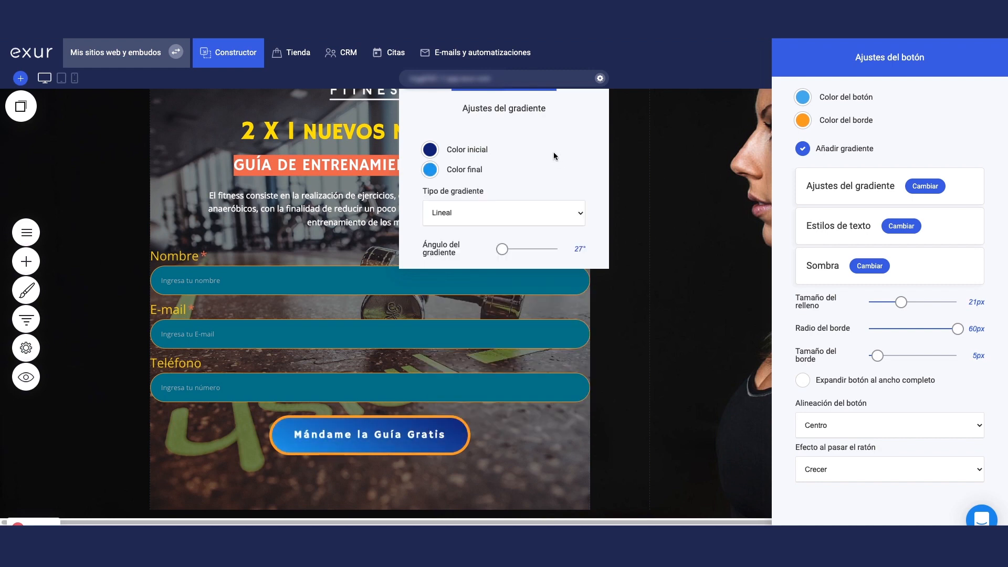
- Try the Radial gradient type on the button and go back to Lineal
{"action": "left_click", "coordinate": [547, 217]}
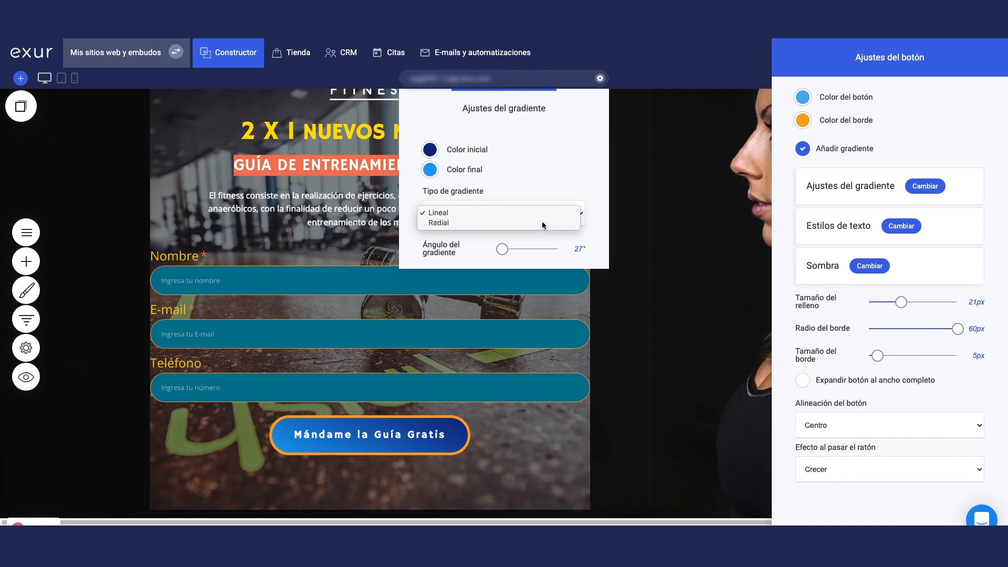
{"action": "left_click", "coordinate": [542, 222]}
{"action": "left_click", "coordinate": [541, 210]}
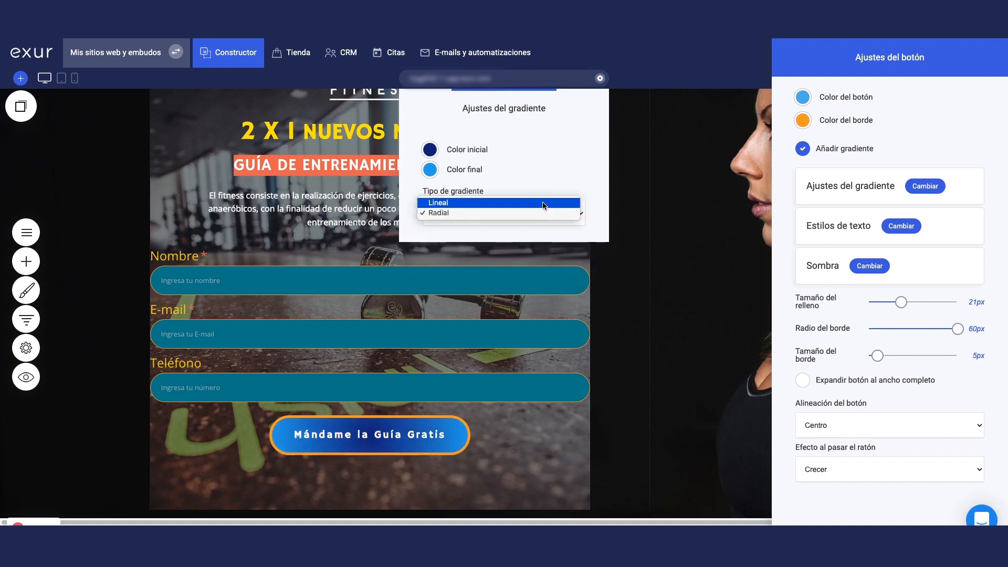
{"action": "left_click", "coordinate": [543, 204]}
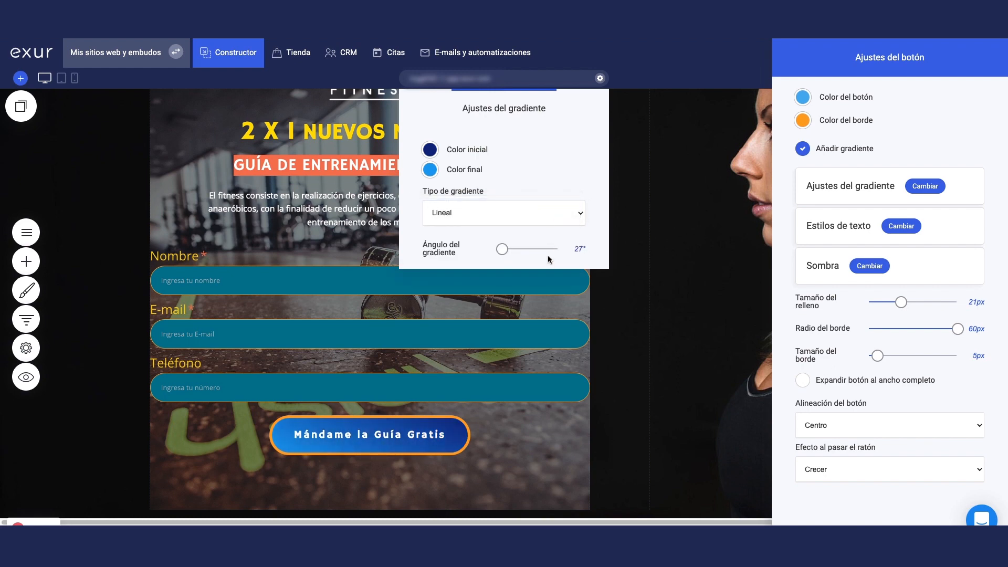
- Try a 0° angle for the button's linear gradient and settle on 181°
{"action": "left_click", "coordinate": [501, 250]}
{"action": "left_click_drag", "start_coordinate": [501, 250], "coordinate": [497, 250]}
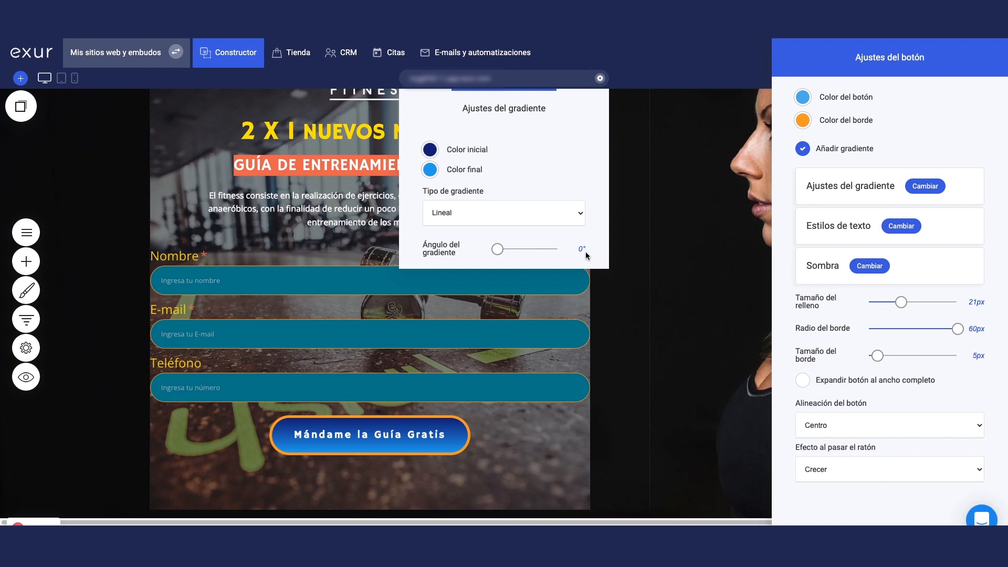
{"action": "left_click", "coordinate": [503, 251]}
{"action": "left_click_drag", "start_coordinate": [502, 251], "coordinate": [527, 252]}
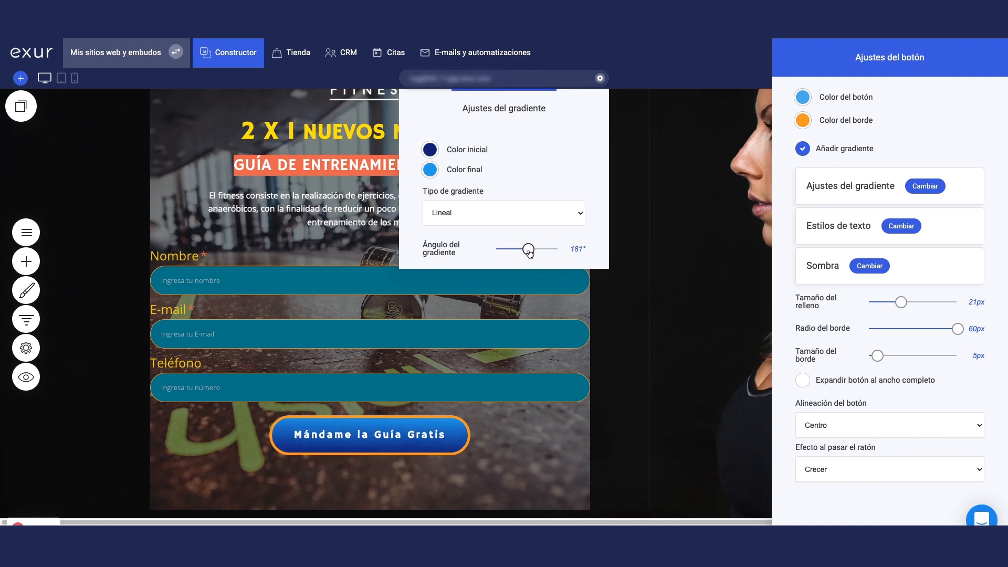
{"action": "left_click", "coordinate": [649, 310]}
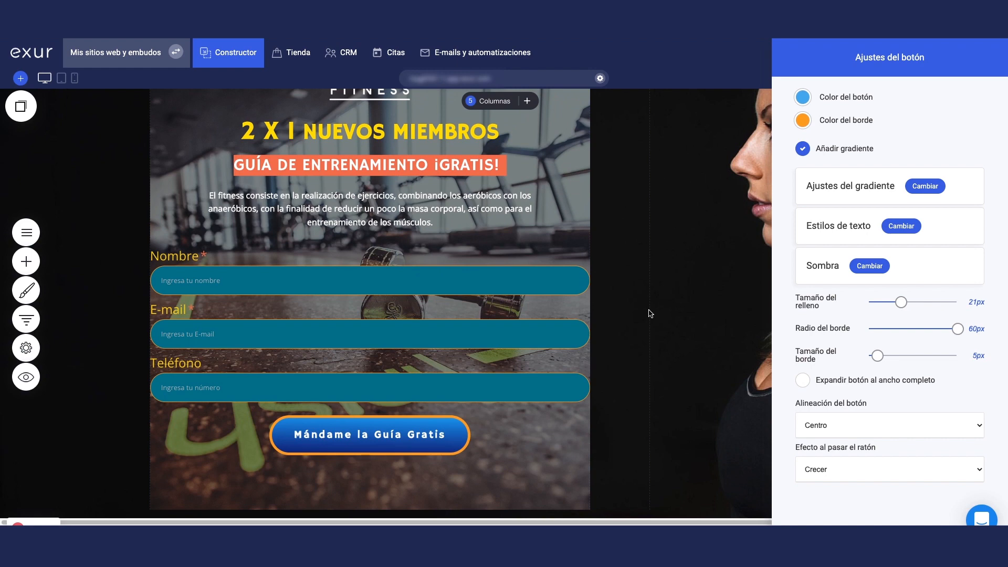
- Set the button's padding size to 25px and open its text styles
{"action": "left_click", "coordinate": [906, 302]}
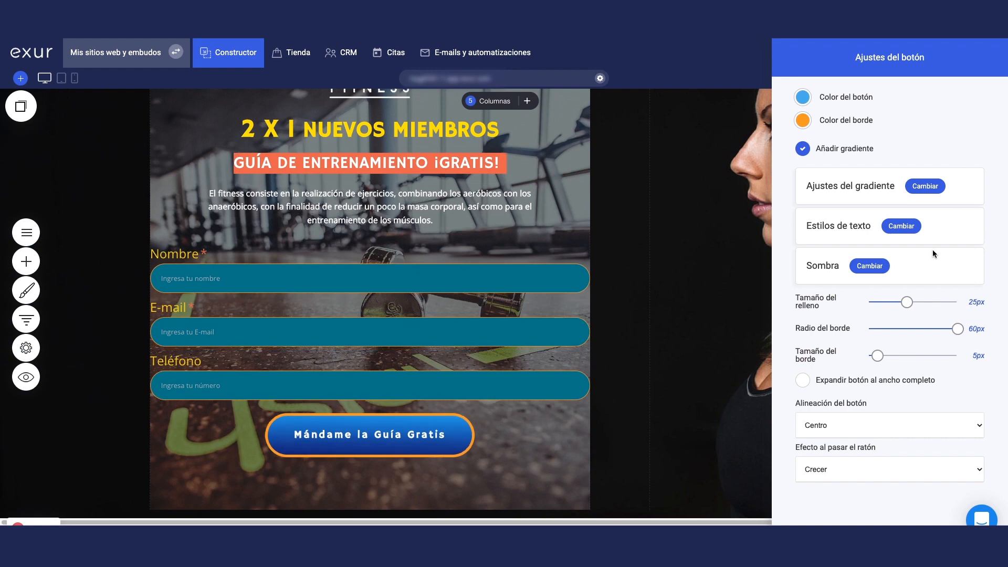
{"action": "left_click", "coordinate": [905, 231]}
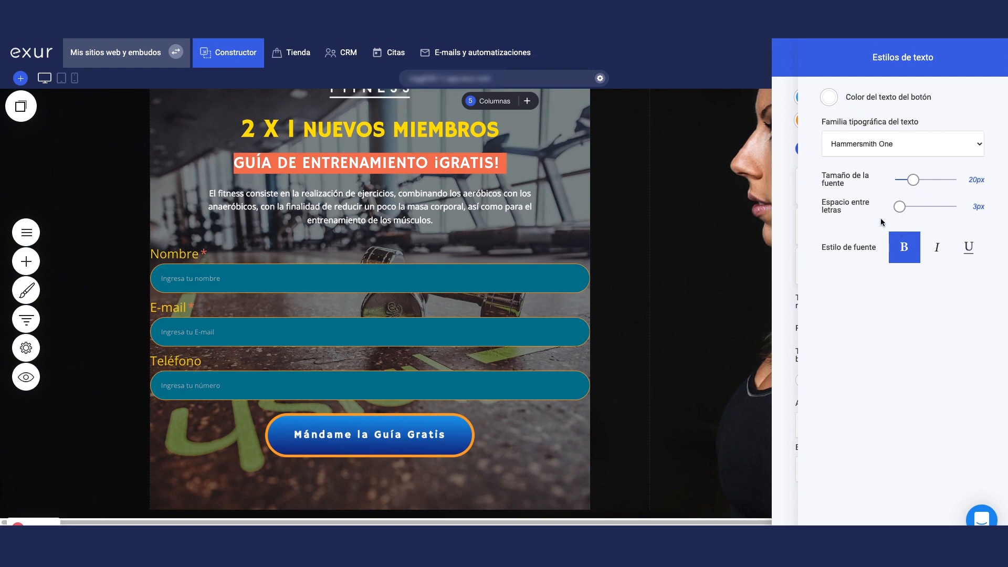
- Try coral EB6A56, orange FBA026 and cream F0F3BD for the button's text colour and return to white FFFFFF
{"action": "left_click", "coordinate": [830, 97]}
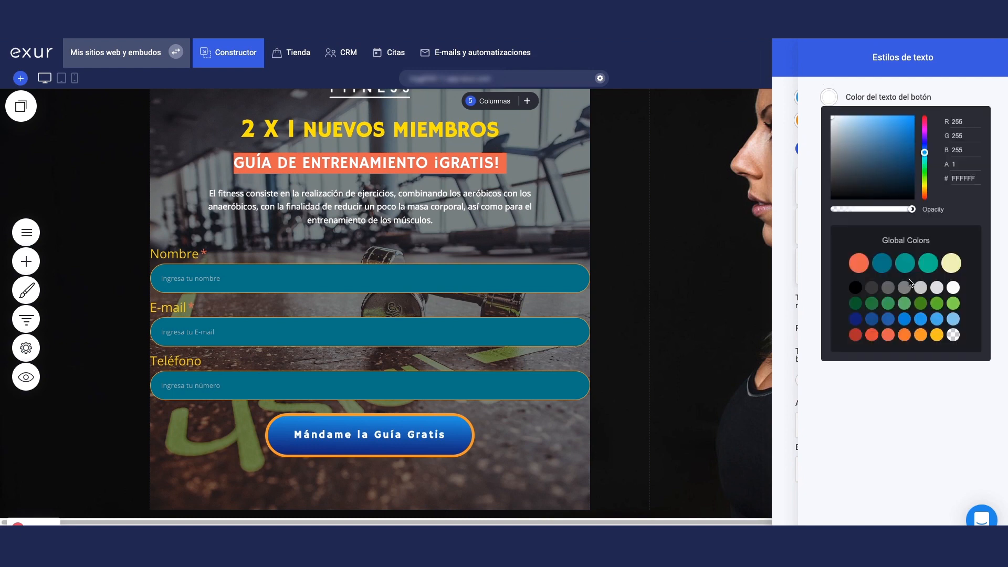
{"action": "left_click", "coordinate": [951, 265]}
{"action": "left_click", "coordinate": [861, 266]}
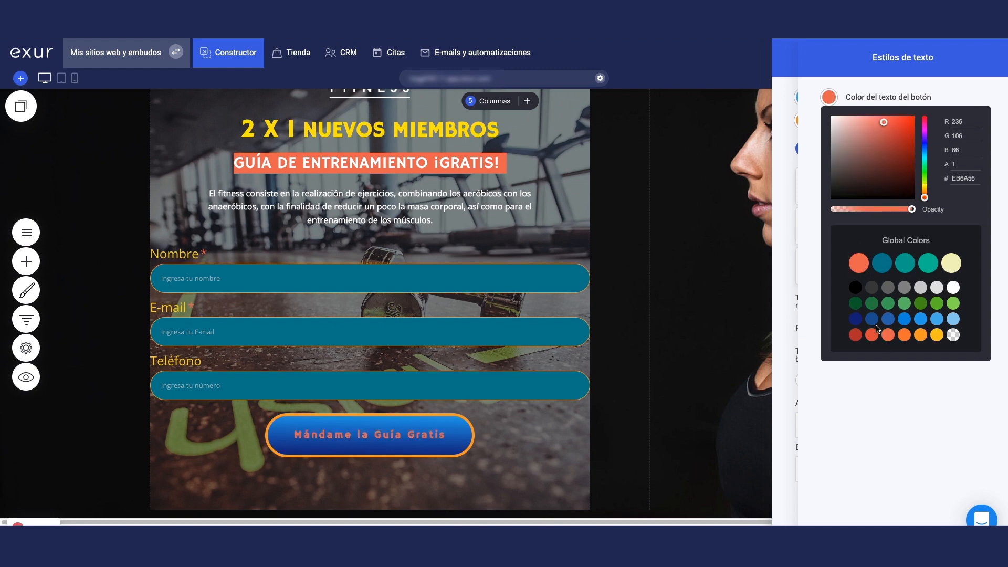
{"action": "left_click", "coordinate": [920, 335]}
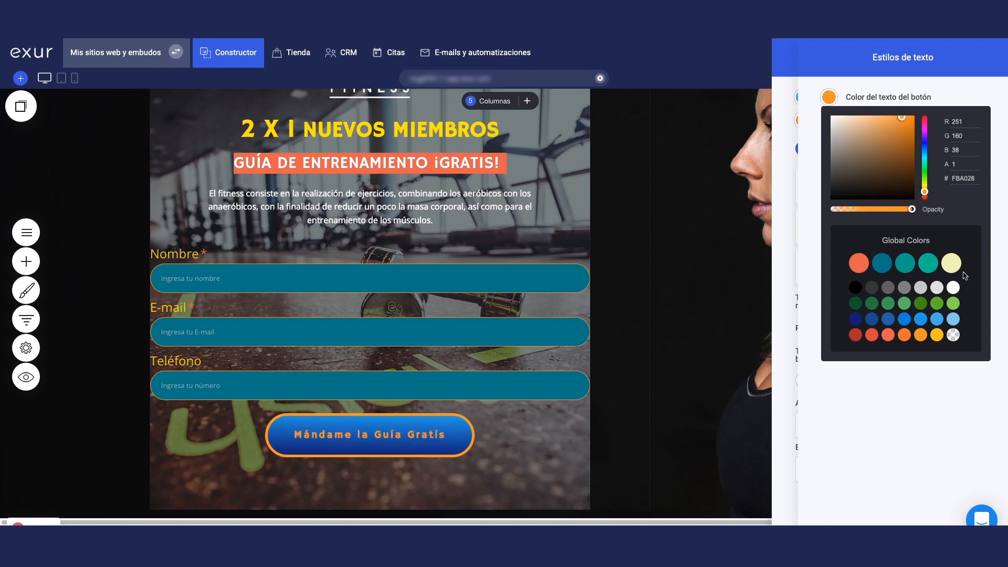
{"action": "left_click", "coordinate": [958, 270]}
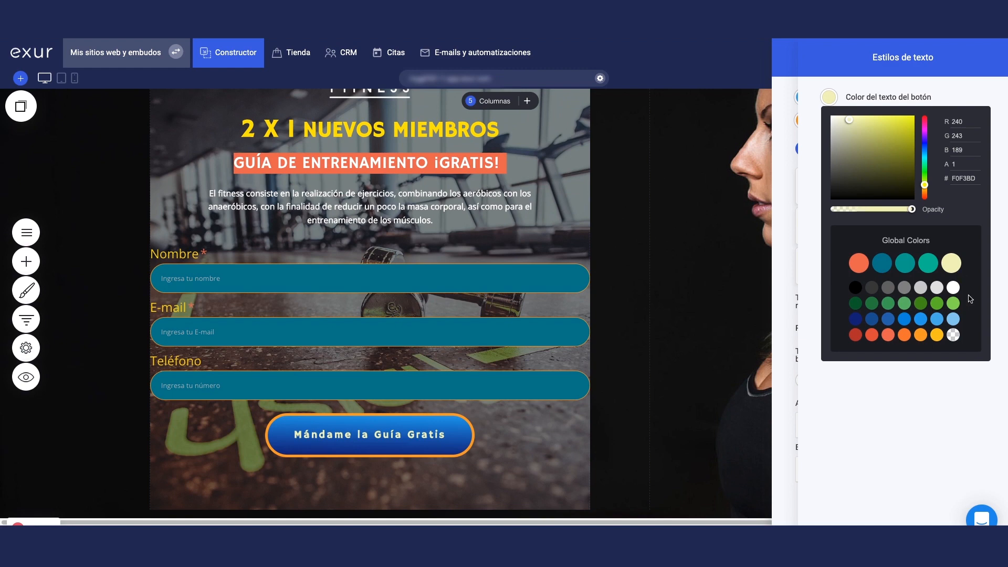
{"action": "left_click", "coordinate": [953, 287]}
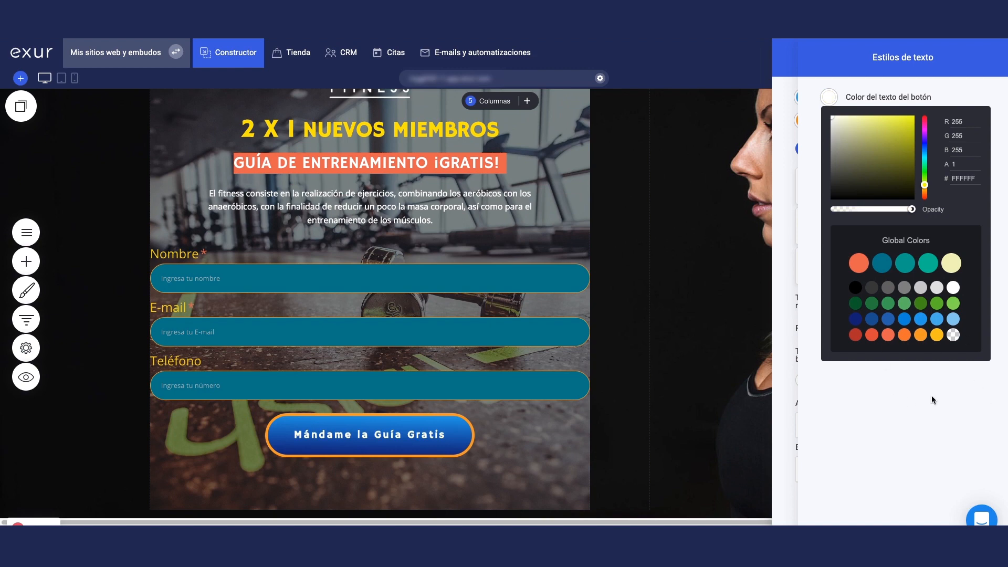
{"action": "left_click", "coordinate": [908, 398]}
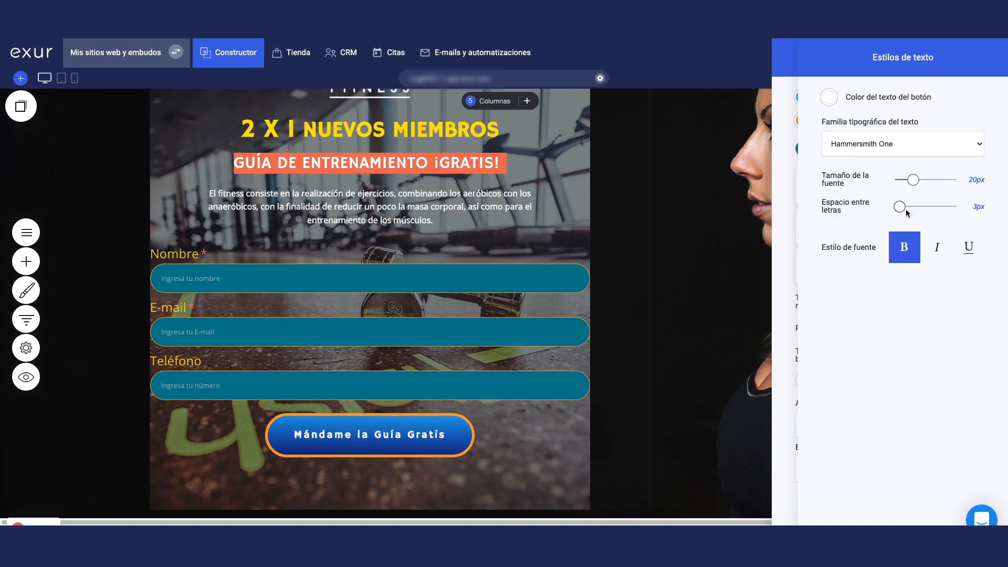
- Try Arial, Verdana, Times New Roman, Lucida Grande, Helvetica and Courier New for the button text and return to Hammersmith One
{"action": "left_click", "coordinate": [889, 143]}
{"action": "left_click", "coordinate": [889, 163]}
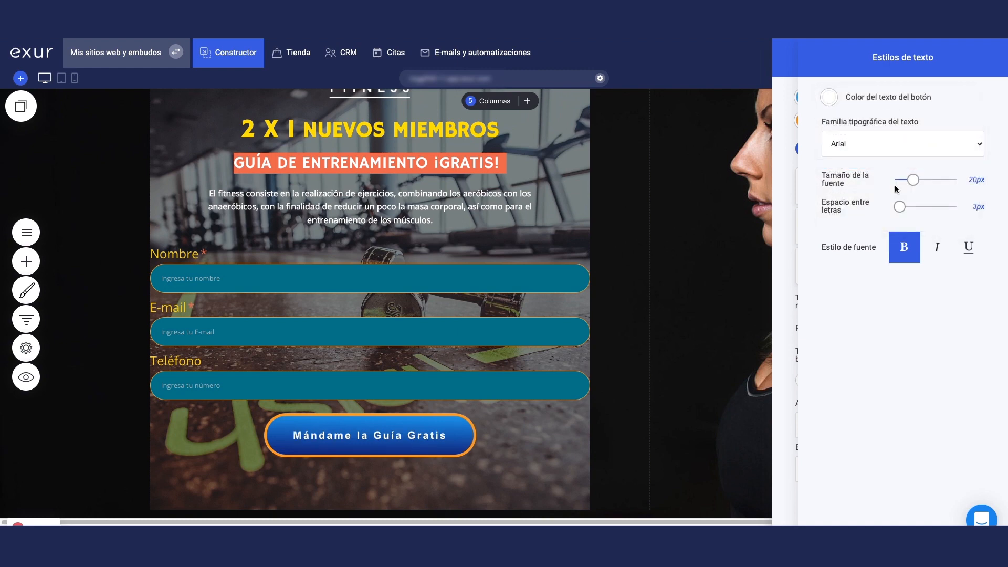
{"action": "left_click", "coordinate": [887, 143]}
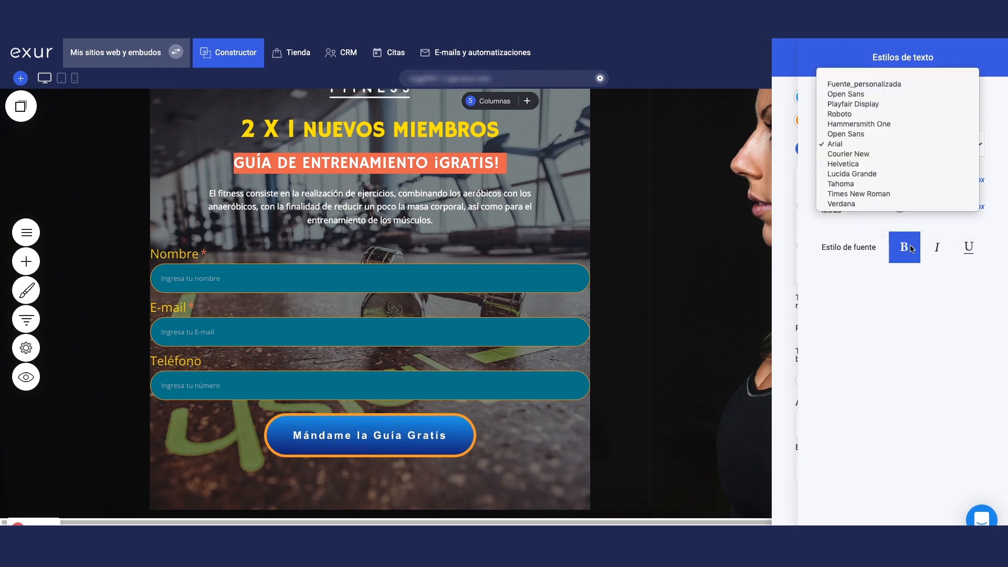
{"action": "left_click", "coordinate": [889, 204]}
{"action": "left_click", "coordinate": [893, 148]}
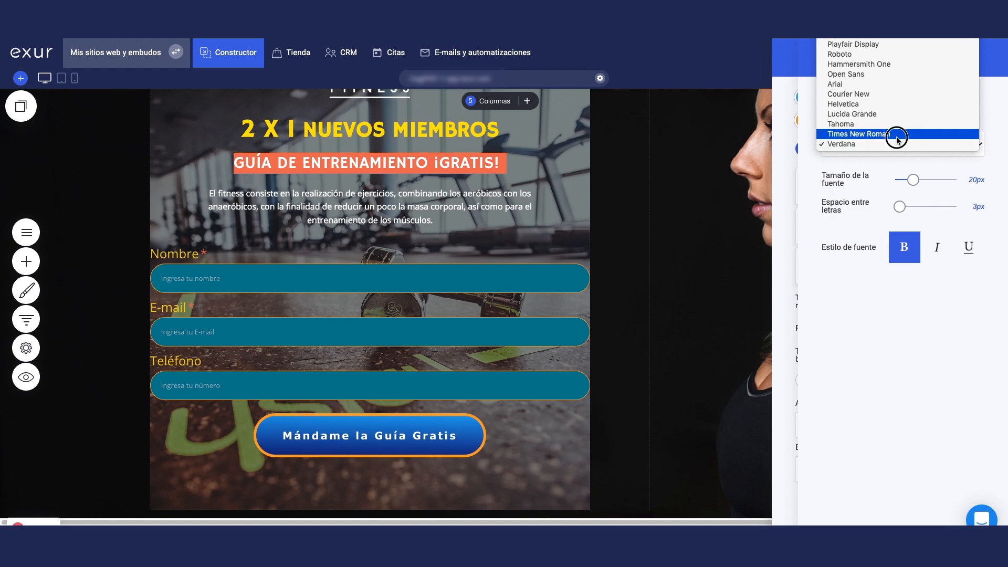
{"action": "left_click", "coordinate": [895, 134]}
{"action": "left_click", "coordinate": [893, 142]}
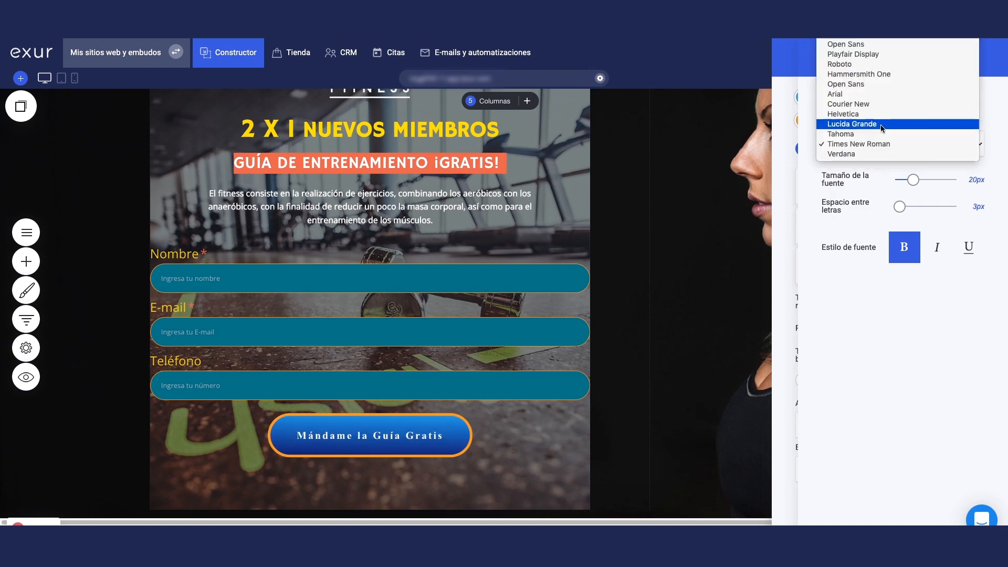
{"action": "left_click", "coordinate": [880, 122]}
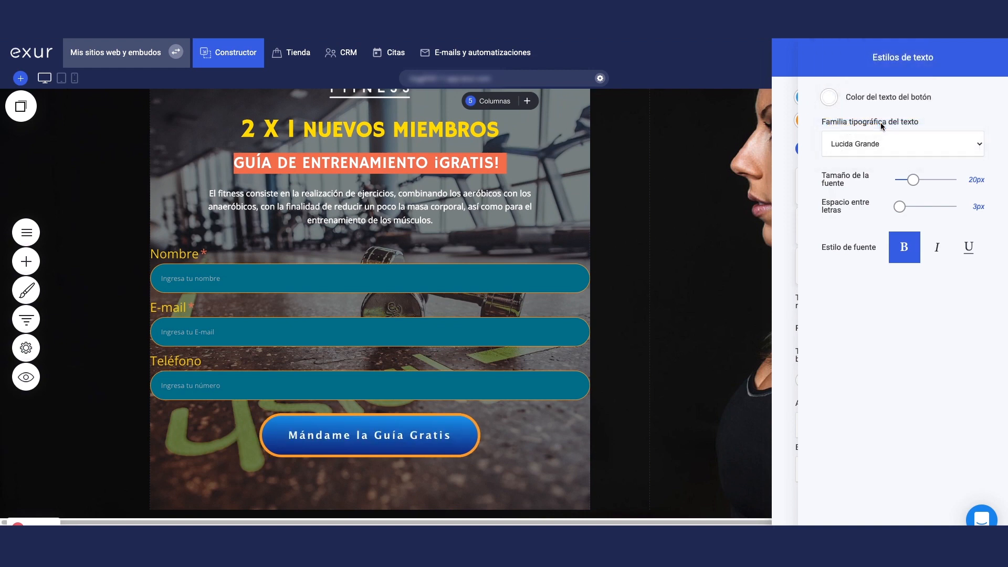
{"action": "left_click", "coordinate": [880, 144]}
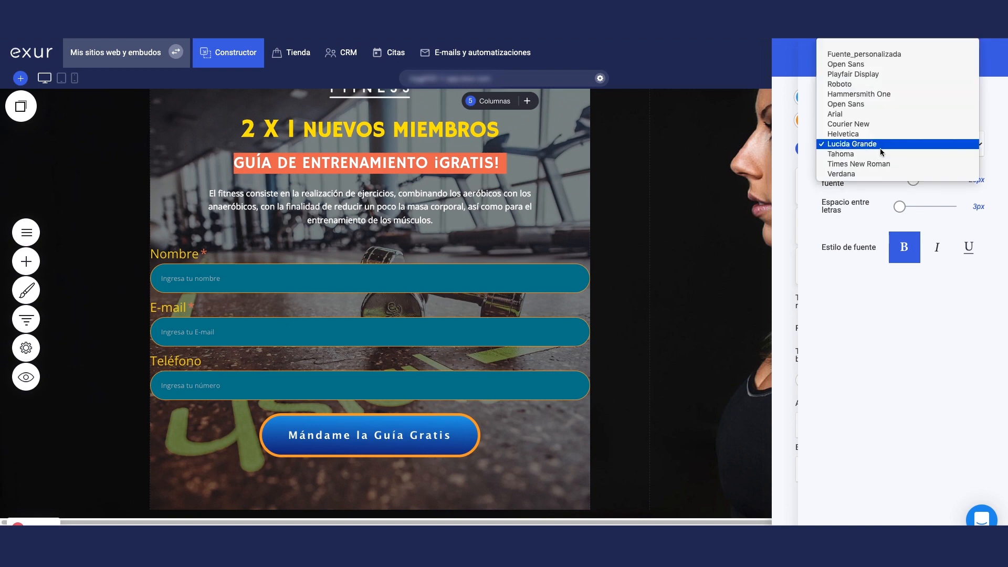
{"action": "left_click", "coordinate": [880, 136]}
{"action": "left_click", "coordinate": [882, 143]}
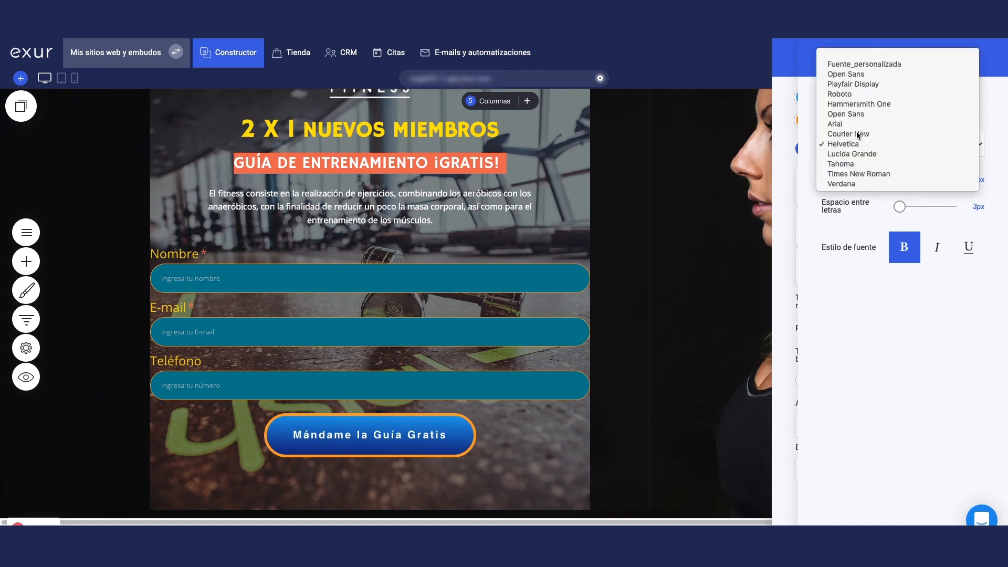
{"action": "left_click", "coordinate": [861, 134]}
{"action": "left_click", "coordinate": [870, 143]}
{"action": "left_click", "coordinate": [863, 112]}
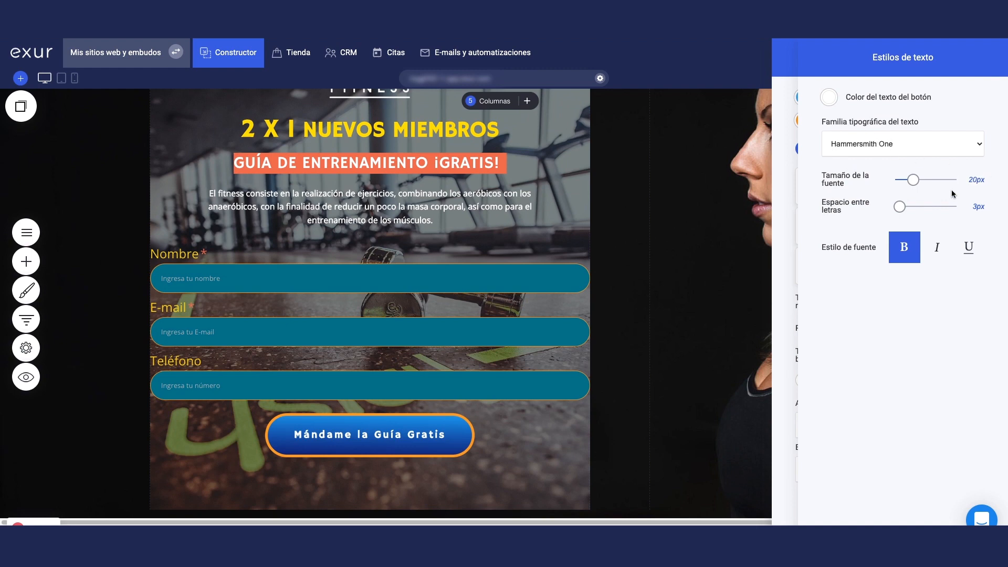
- Set the button text's font size to 28px and its letter spacing to 6px
{"action": "left_click_drag", "start_coordinate": [914, 181], "coordinate": [923, 181]}
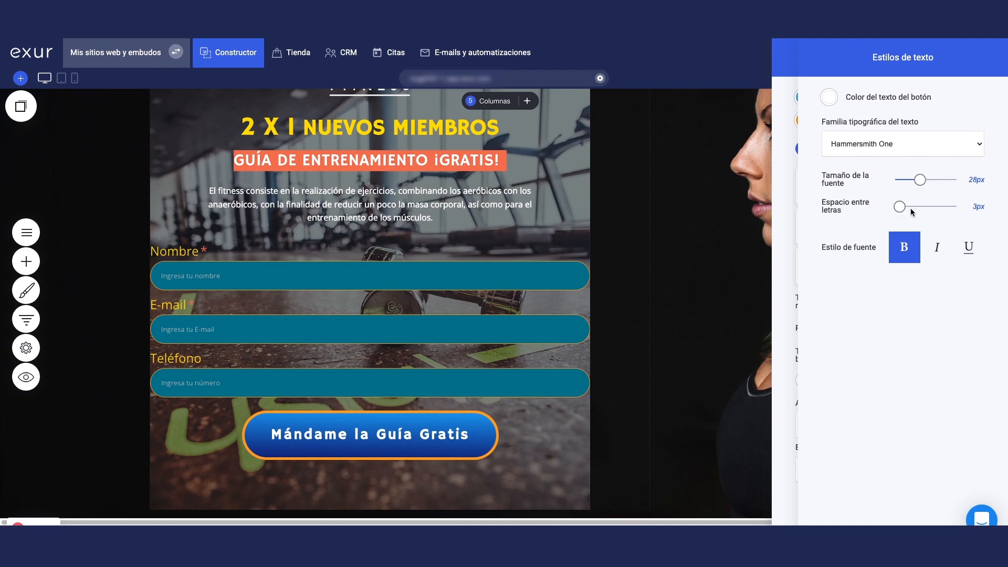
{"action": "left_click_drag", "start_coordinate": [902, 210], "coordinate": [905, 211]}
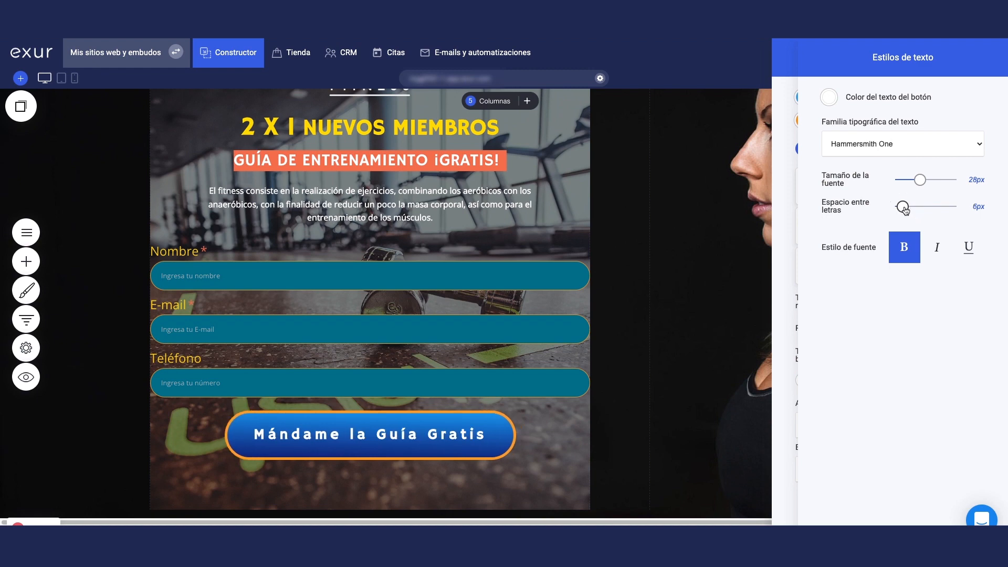
- Try the button text without bold and with italic, keep it bold and underline it, and return to the button settings
{"action": "left_click", "coordinate": [906, 255]}
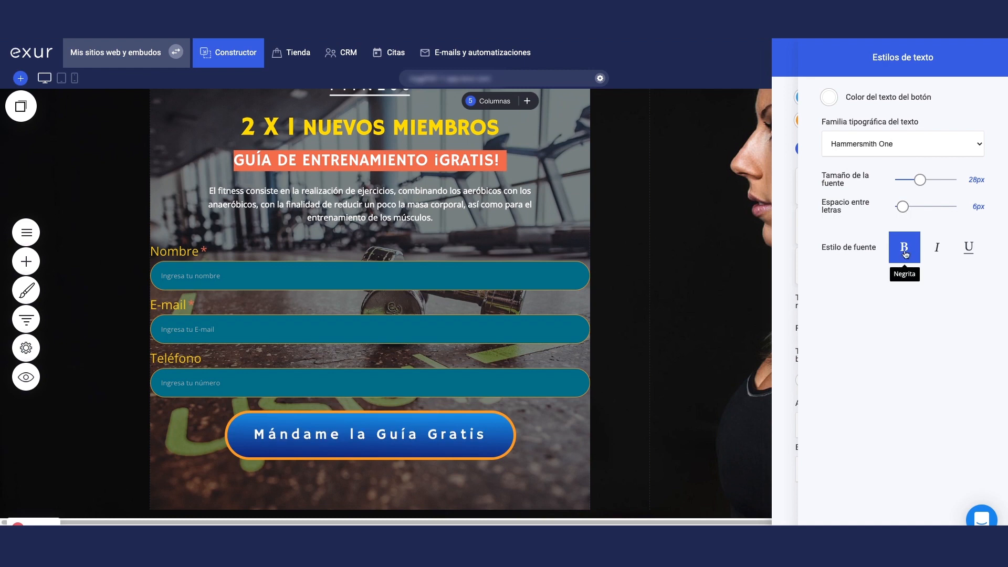
{"action": "left_click", "coordinate": [942, 255]}
{"action": "left_click", "coordinate": [940, 249]}
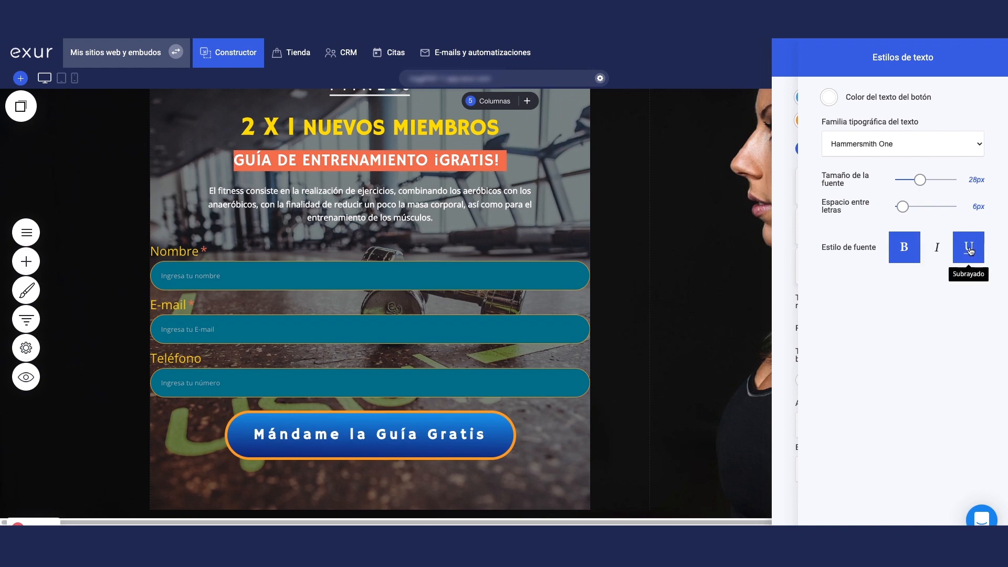
{"action": "left_click", "coordinate": [969, 249]}
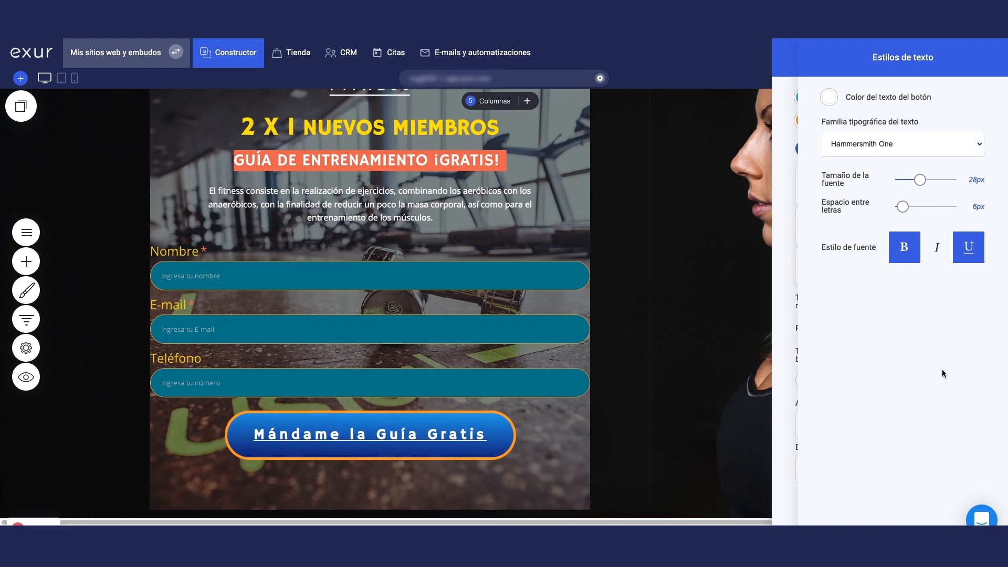
{"action": "left_click", "coordinate": [791, 298]}
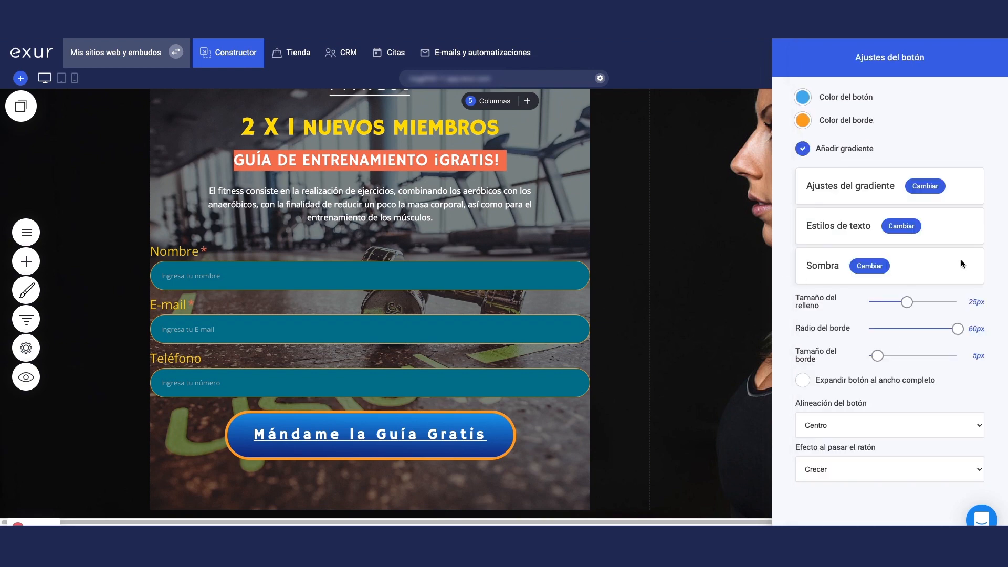
- Give the button a black 000000 Sombra externa with -6px horizontal and 12px vertical offset, 33px blur and 20px spread
{"action": "left_click", "coordinate": [869, 266]}
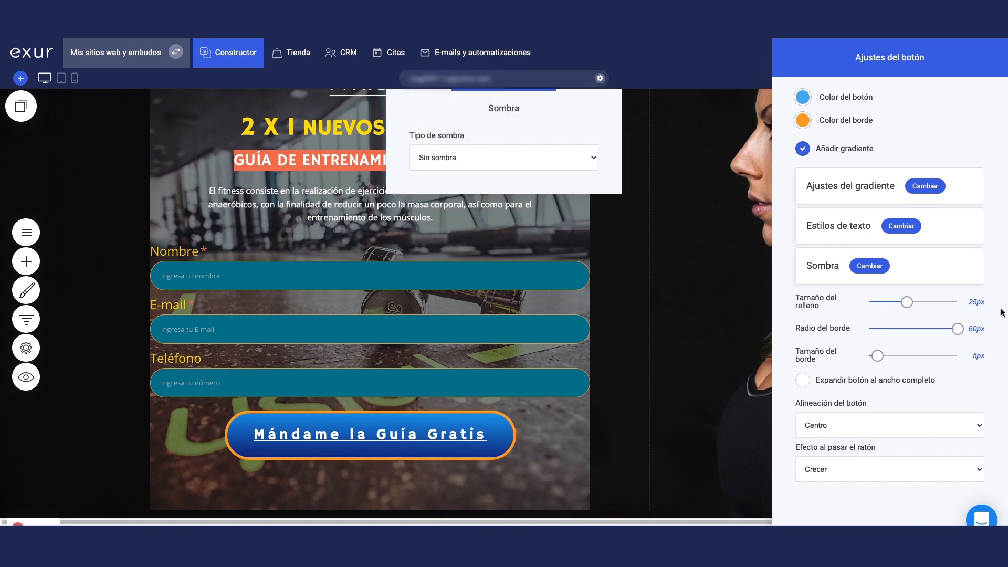
{"action": "left_click", "coordinate": [539, 159]}
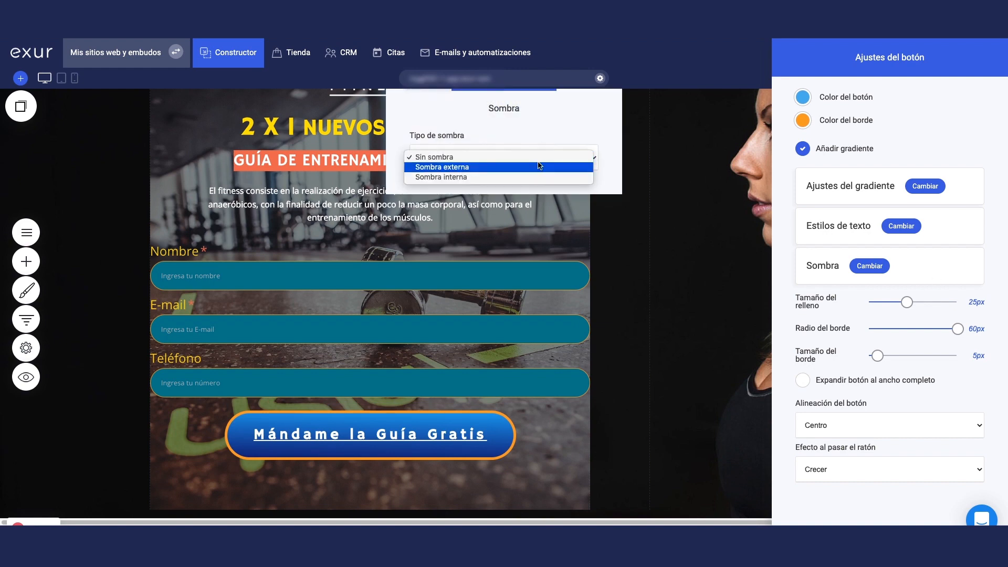
{"action": "left_click", "coordinate": [536, 167]}
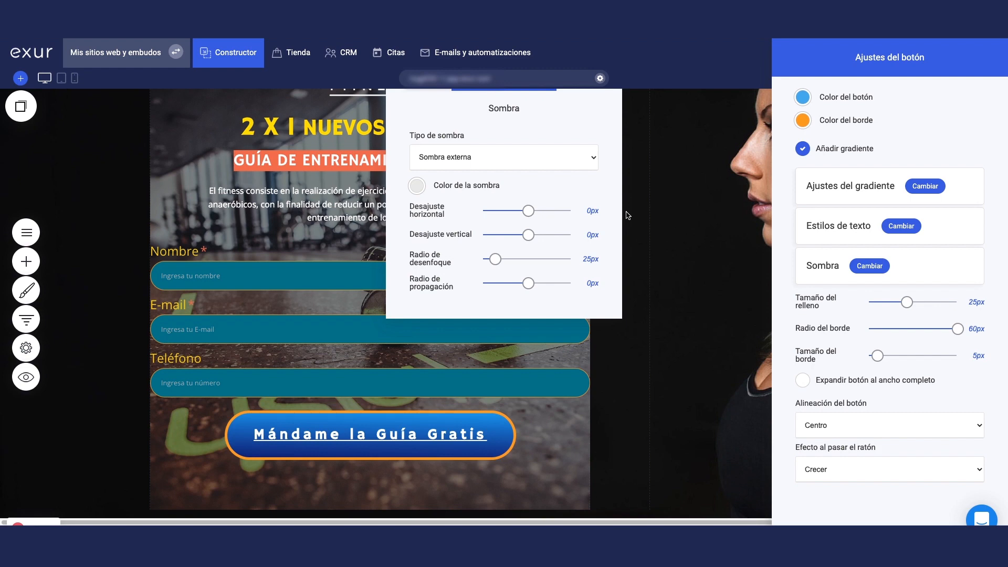
{"action": "left_click", "coordinate": [417, 186]}
{"action": "left_click", "coordinate": [445, 376]}
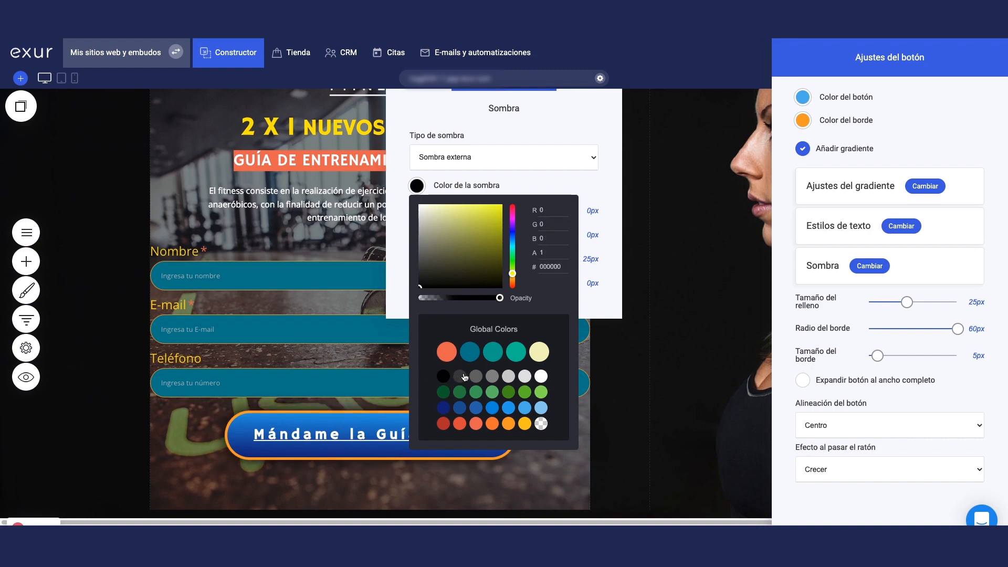
{"action": "left_click", "coordinate": [598, 172]}
{"action": "left_click_drag", "start_coordinate": [535, 215], "coordinate": [544, 286]}
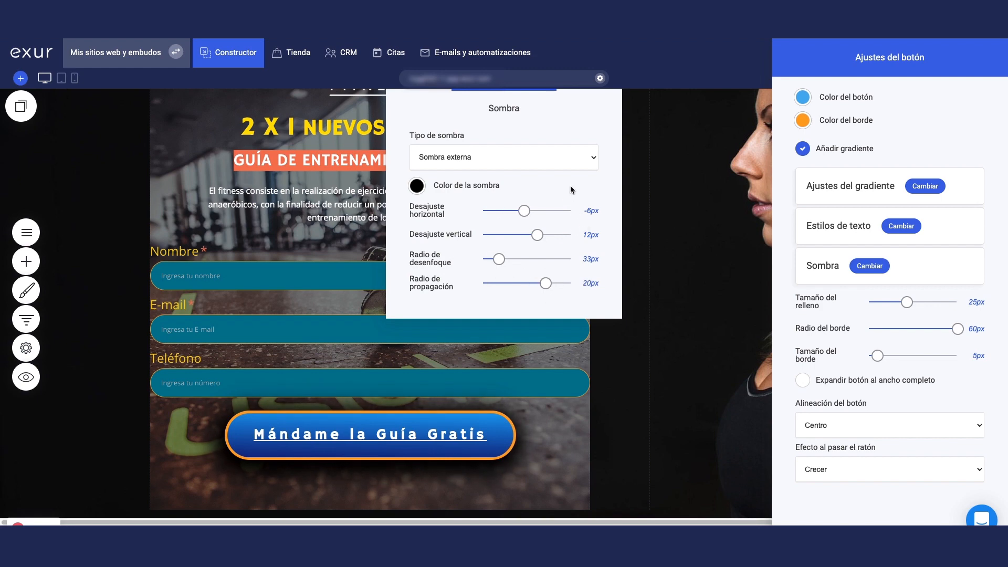
{"action": "left_click", "coordinate": [681, 286]}
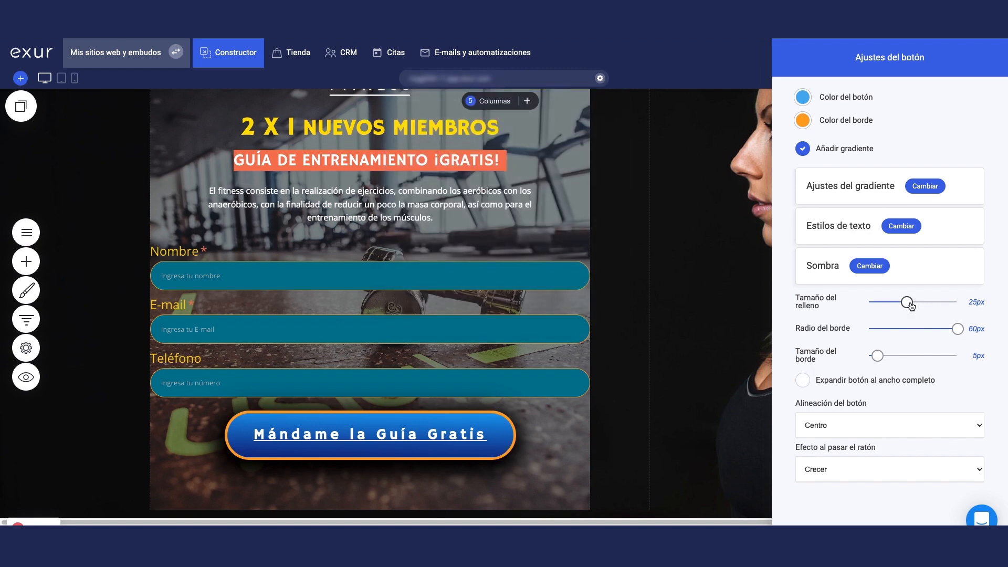
- Set the button's padding size to 28px and its border radius to 15px
{"action": "left_click_drag", "start_coordinate": [911, 305], "coordinate": [914, 305]}
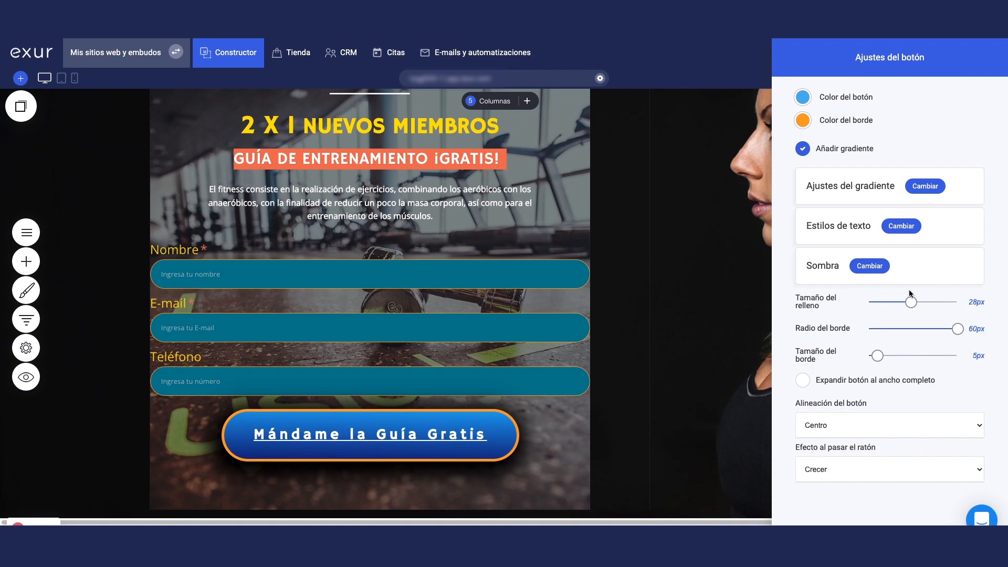
{"action": "mouse_move", "coordinate": [911, 302]}
{"action": "left_mouse_down"}
{"action": "mouse_move", "coordinate": [893, 304]}
{"action": "mouse_move", "coordinate": [914, 304]}
{"action": "left_mouse_up"}
{"action": "left_click_drag", "start_coordinate": [956, 332], "coordinate": [892, 336]}
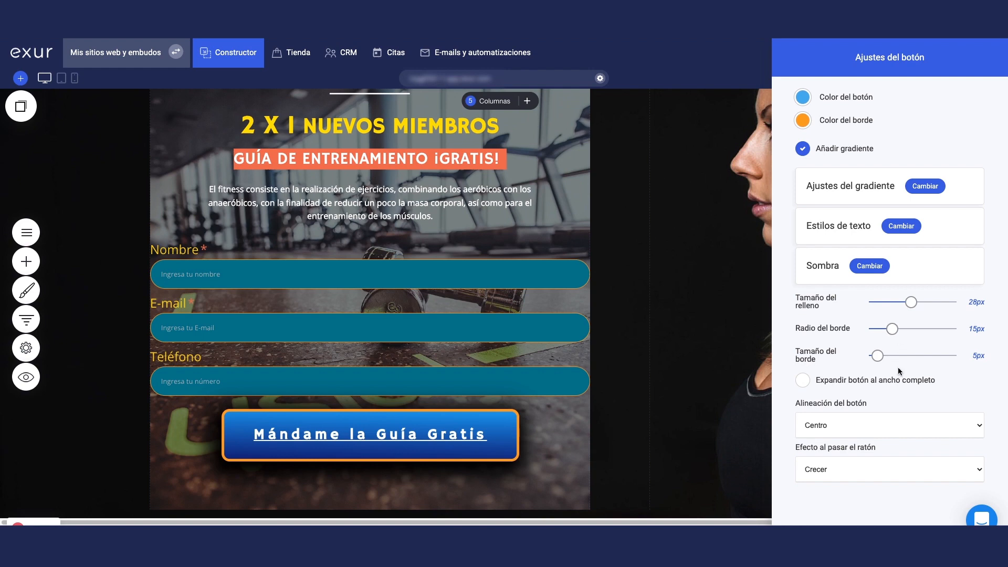
- Try 15px and 6px for the button's border size and settle on 7px
{"action": "left_click_drag", "start_coordinate": [877, 355], "coordinate": [893, 356]}
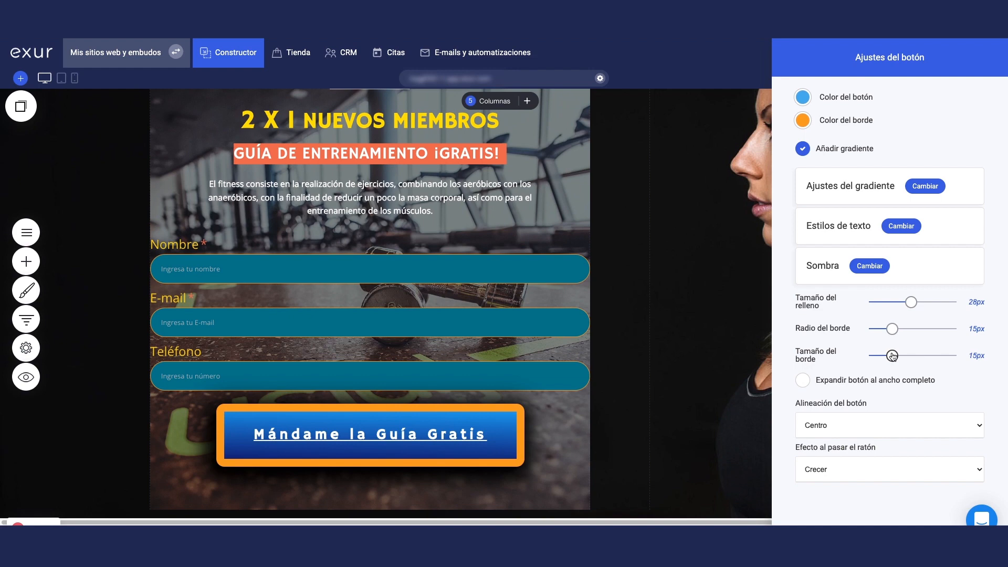
{"action": "mouse_move", "coordinate": [893, 357]}
{"action": "left_mouse_down"}
{"action": "mouse_move", "coordinate": [912, 357]}
{"action": "mouse_move", "coordinate": [881, 361]}
{"action": "left_mouse_up"}
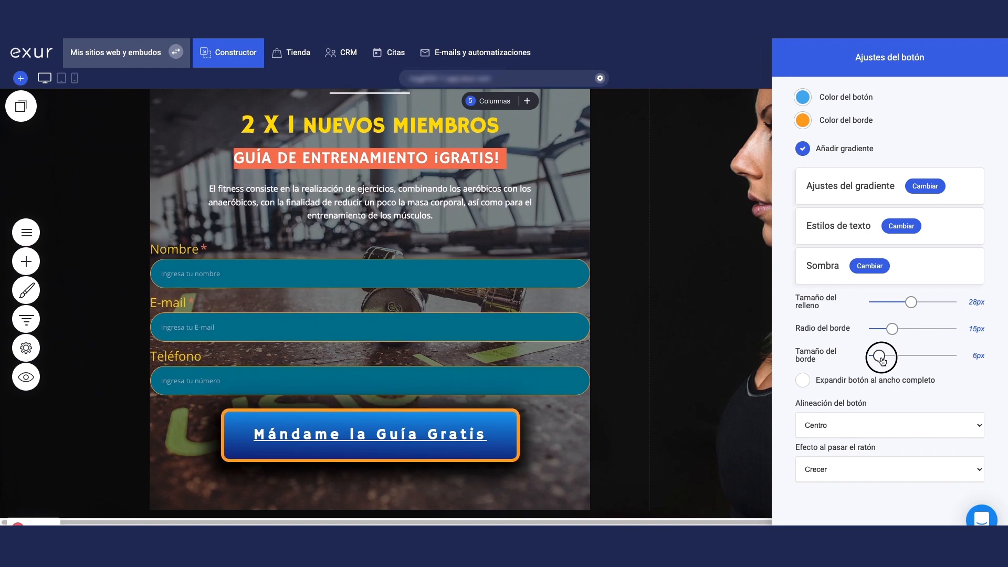
{"action": "left_click_drag", "start_coordinate": [883, 360], "coordinate": [883, 357]}
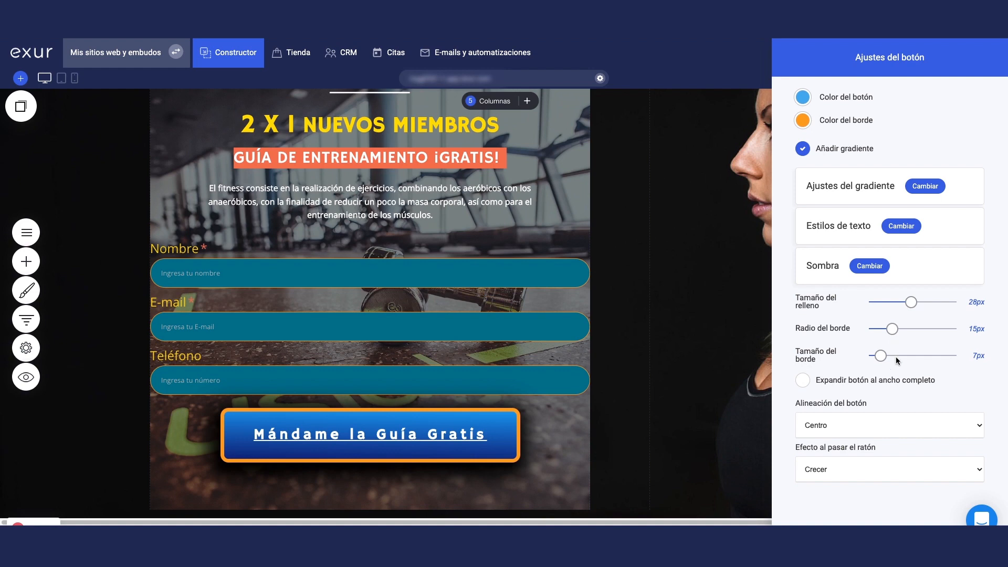
- Try the button at full width and with Izquierda and Derecha alignment, returning to its own width and Centro alignment
{"action": "left_click", "coordinate": [804, 380]}
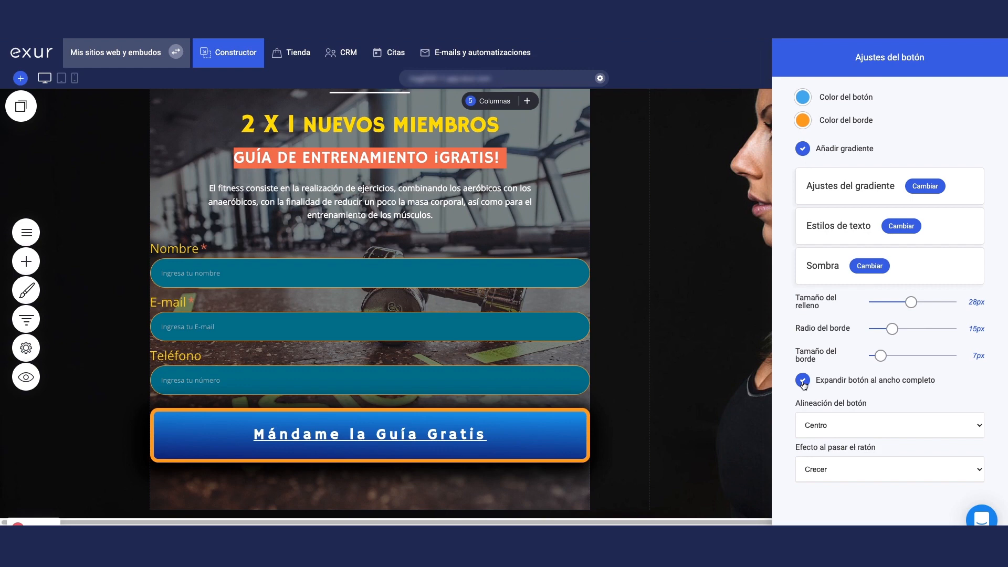
{"action": "left_click", "coordinate": [803, 385]}
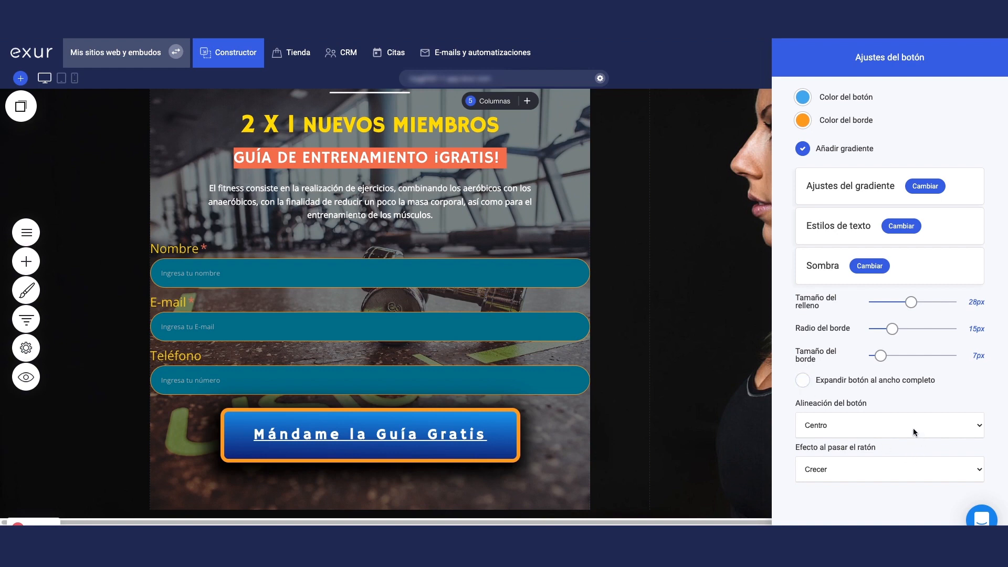
{"action": "left_click", "coordinate": [901, 427]}
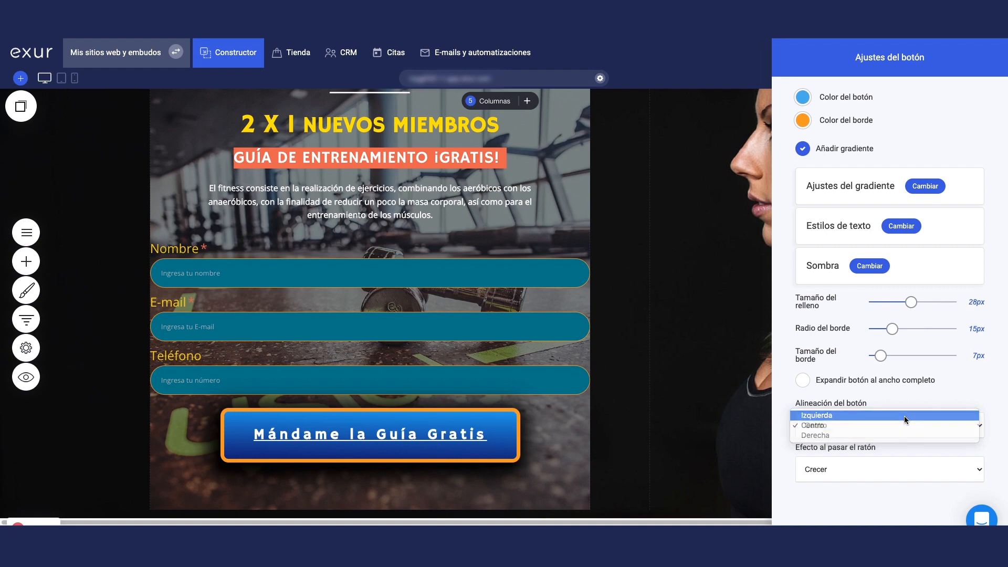
{"action": "left_click", "coordinate": [904, 416]}
{"action": "left_click", "coordinate": [829, 430]}
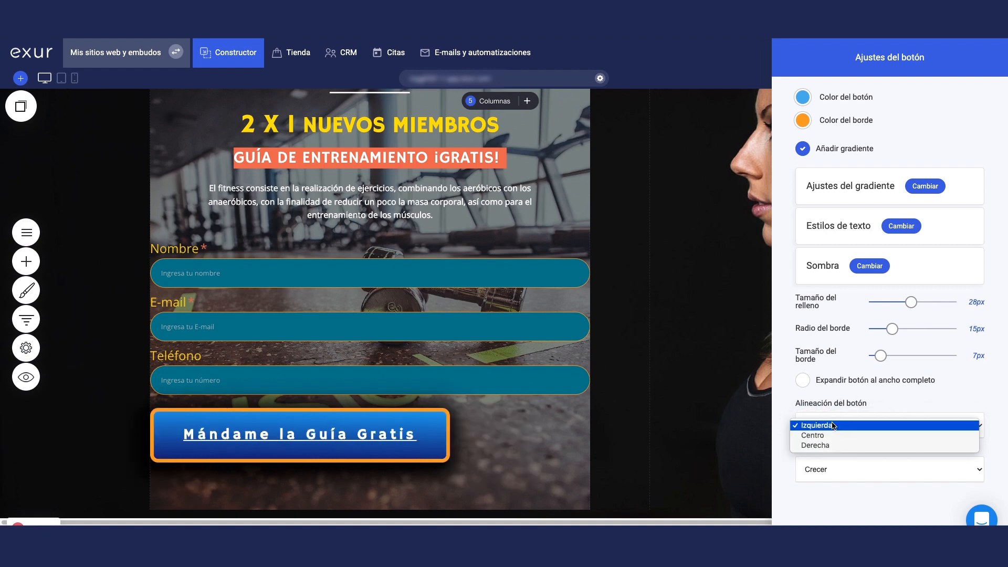
{"action": "left_click", "coordinate": [834, 431]}
{"action": "left_click", "coordinate": [835, 431]}
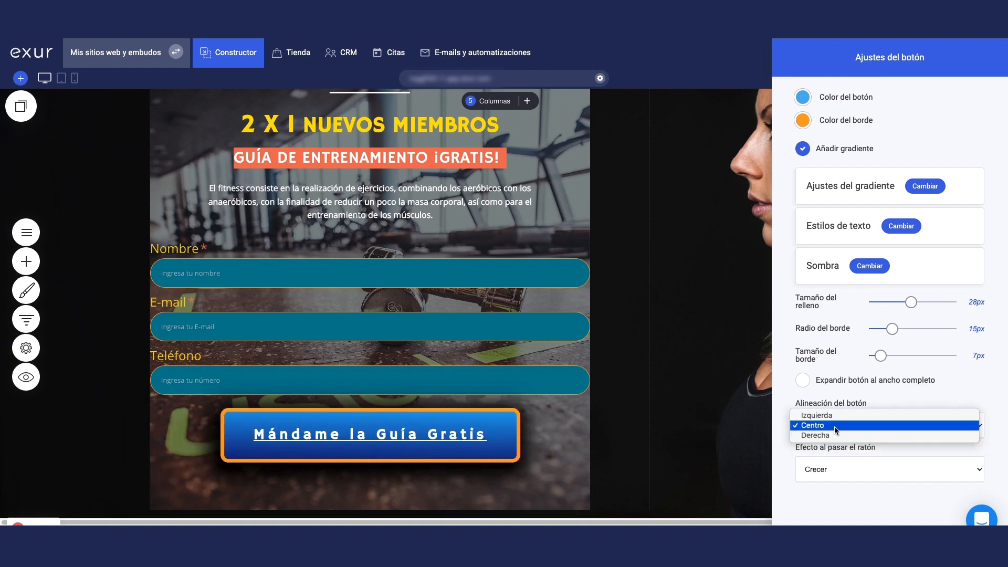
{"action": "left_click", "coordinate": [838, 435]}
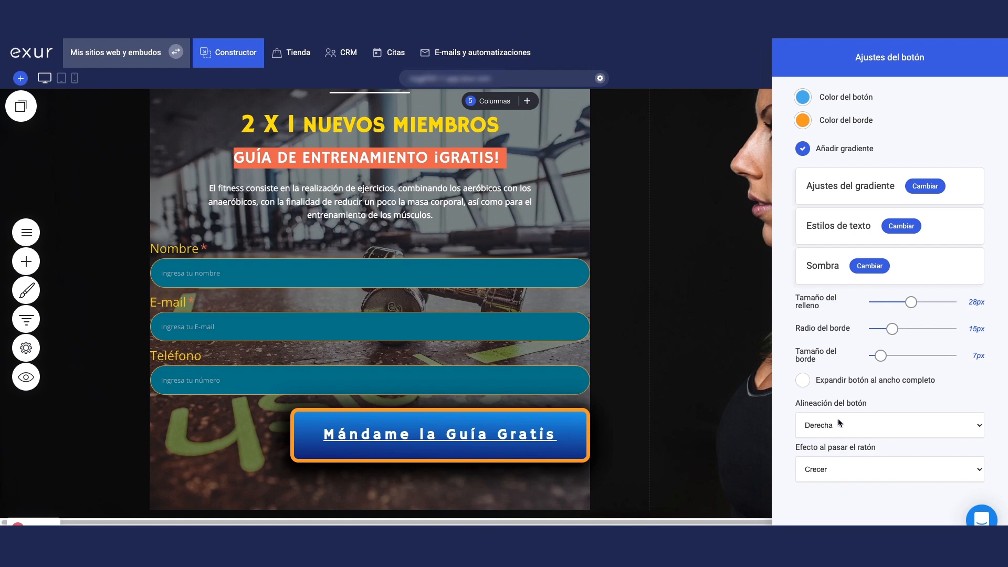
{"action": "left_click", "coordinate": [838, 423]}
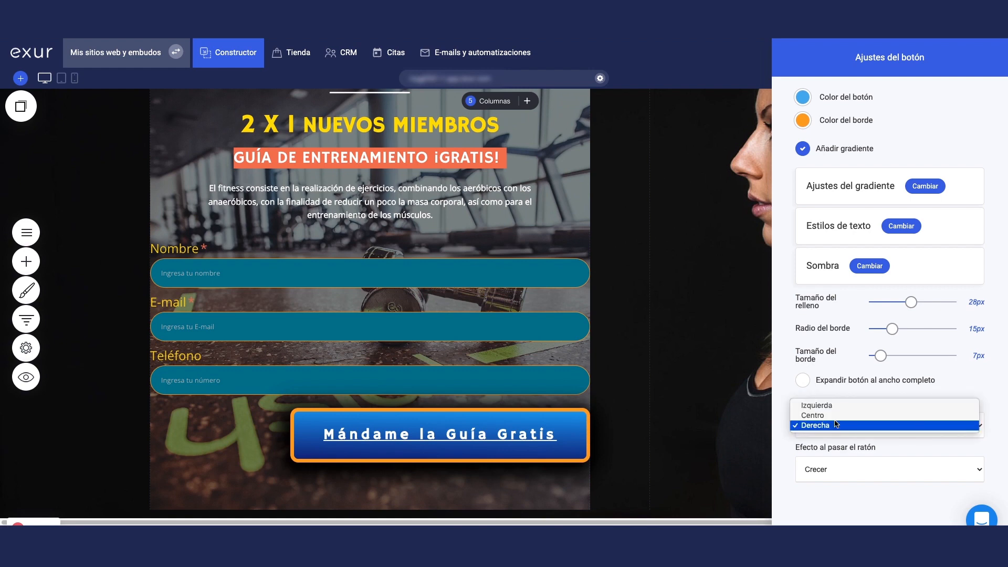
{"action": "left_click", "coordinate": [837, 418]}
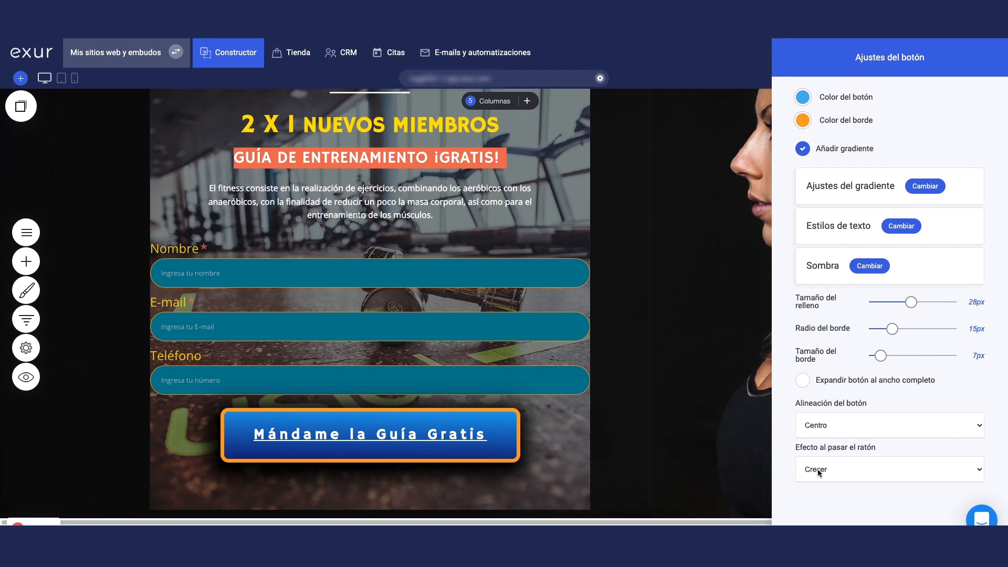
- Set the button's mouse-over effect to NINGUNO
{"action": "left_click", "coordinate": [860, 473]}
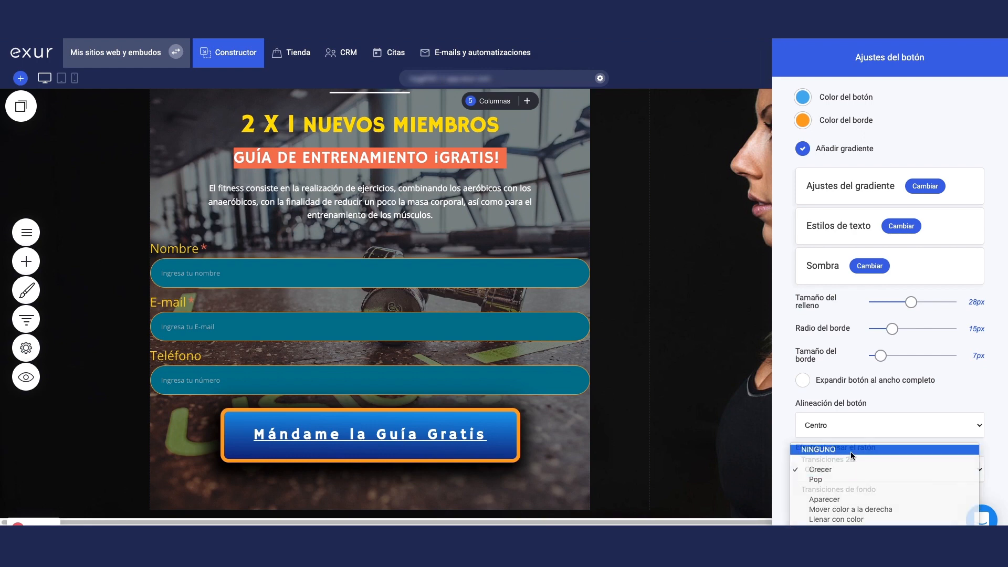
{"action": "left_click", "coordinate": [851, 450]}
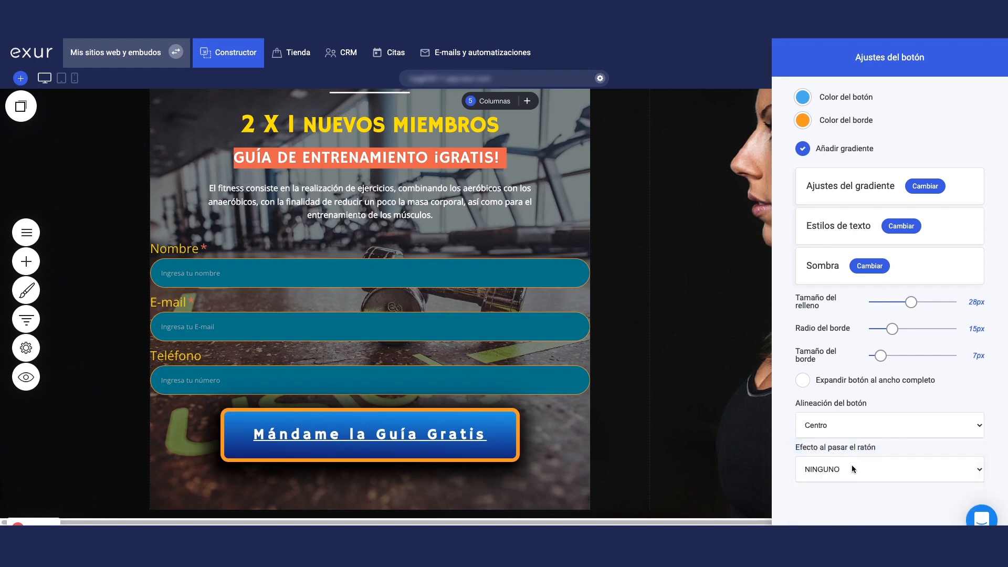
- Try the Crecer and Pop mouse-over effects on the form button
{"action": "left_click", "coordinate": [852, 465]}
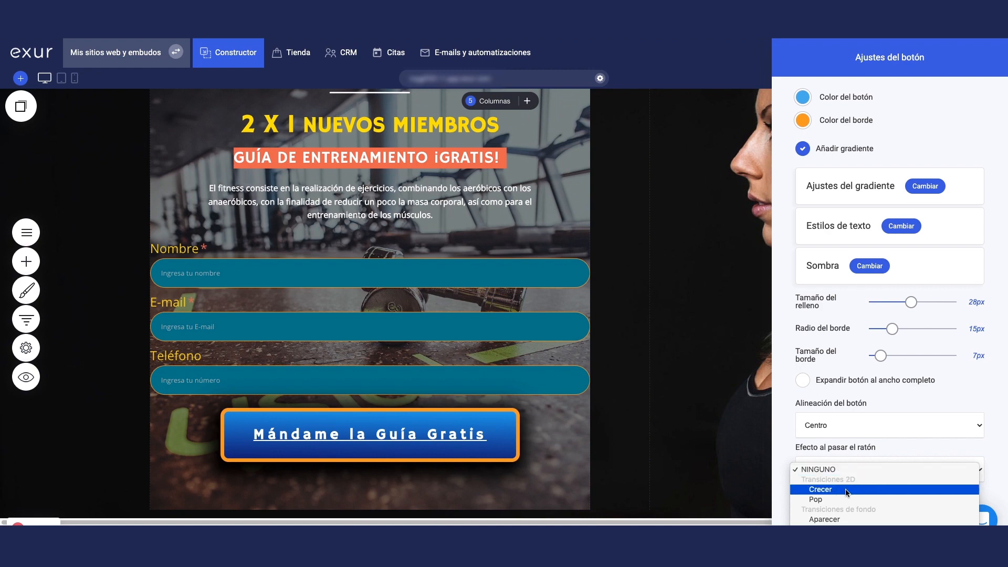
{"action": "left_click", "coordinate": [845, 484]}
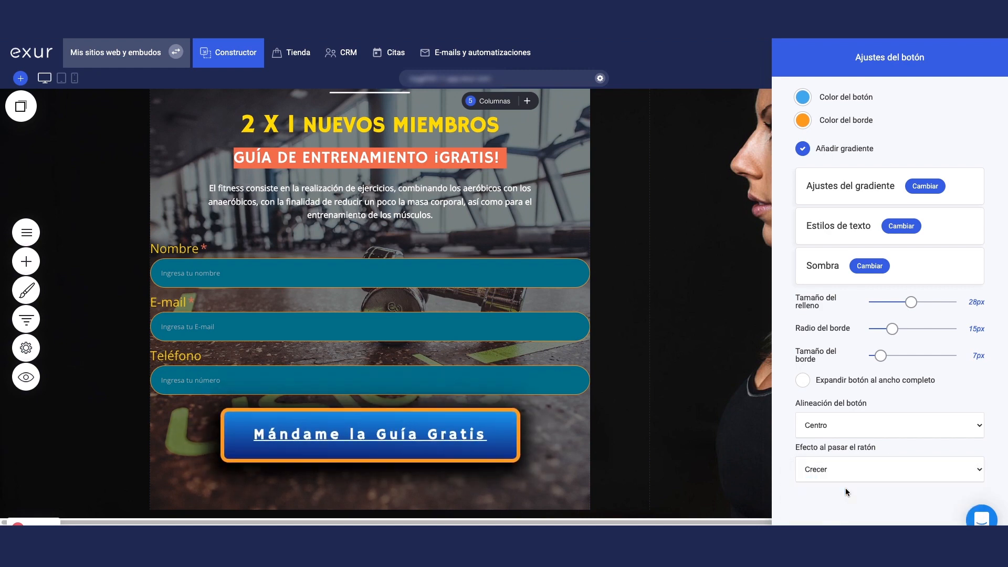
{"action": "left_click", "coordinate": [843, 472]}
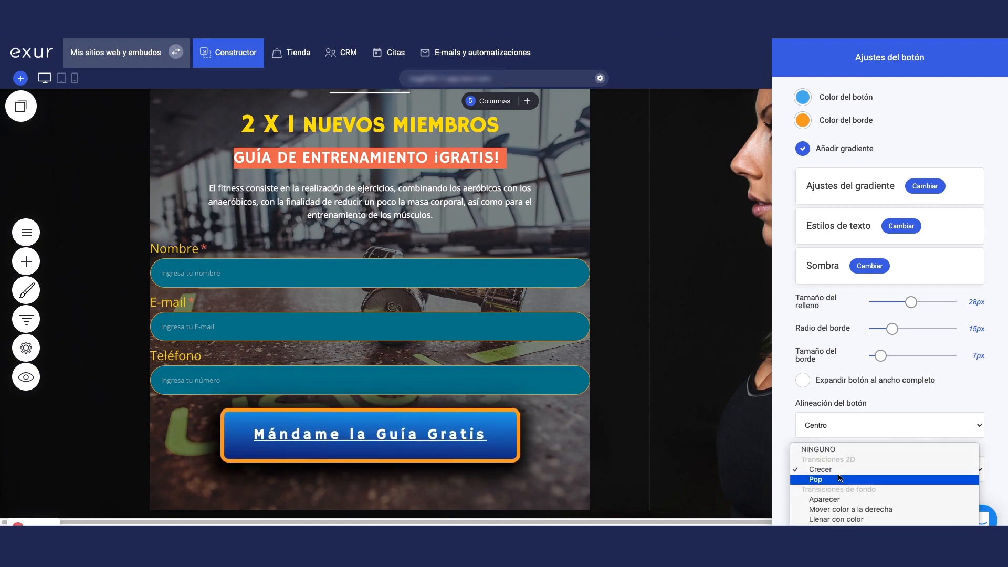
{"action": "left_click", "coordinate": [832, 479]}
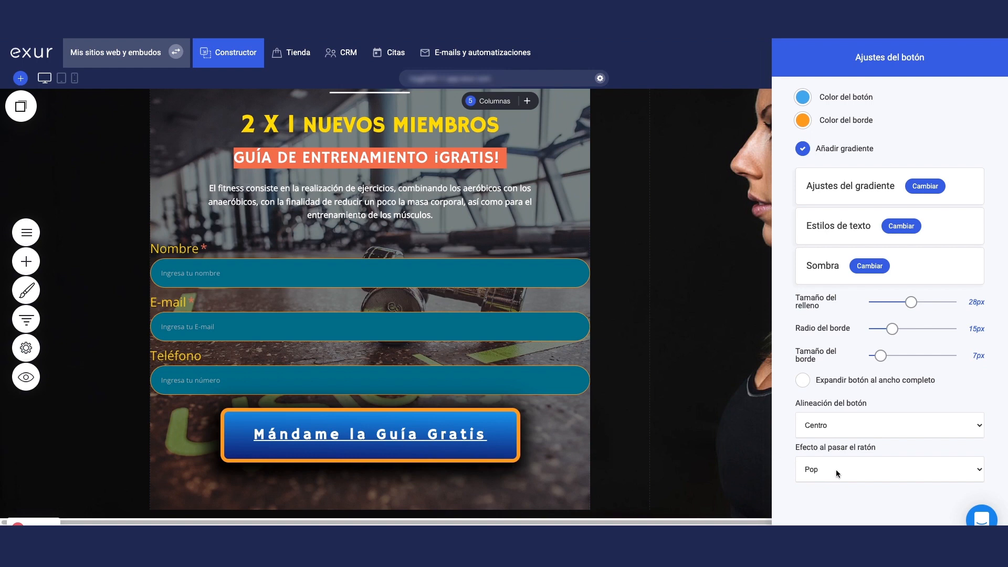
- Set the button's mouse-over effect to Aparecer and its mouse-over colour to coral EB6B56
{"action": "left_click", "coordinate": [834, 474]}
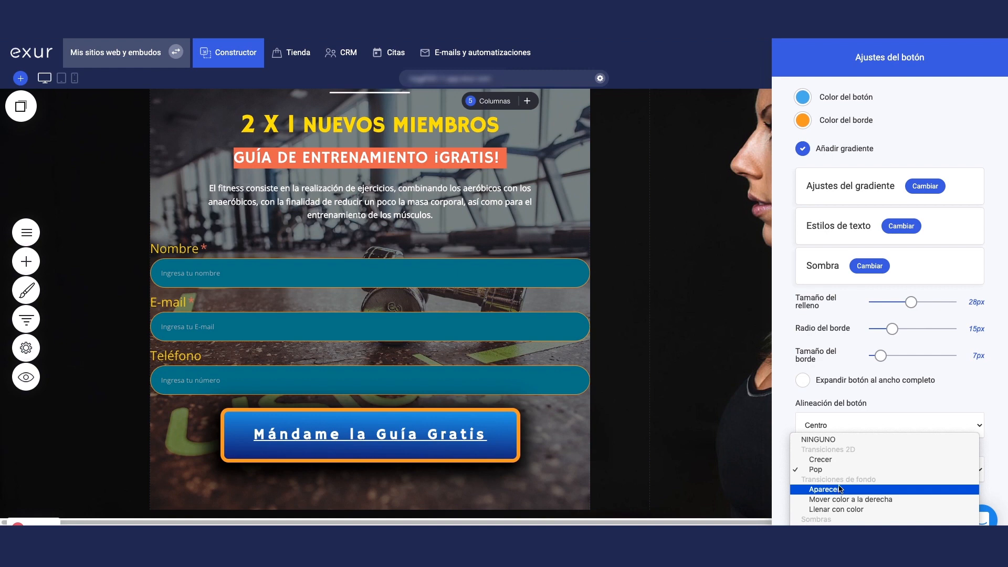
{"action": "left_click", "coordinate": [841, 491]}
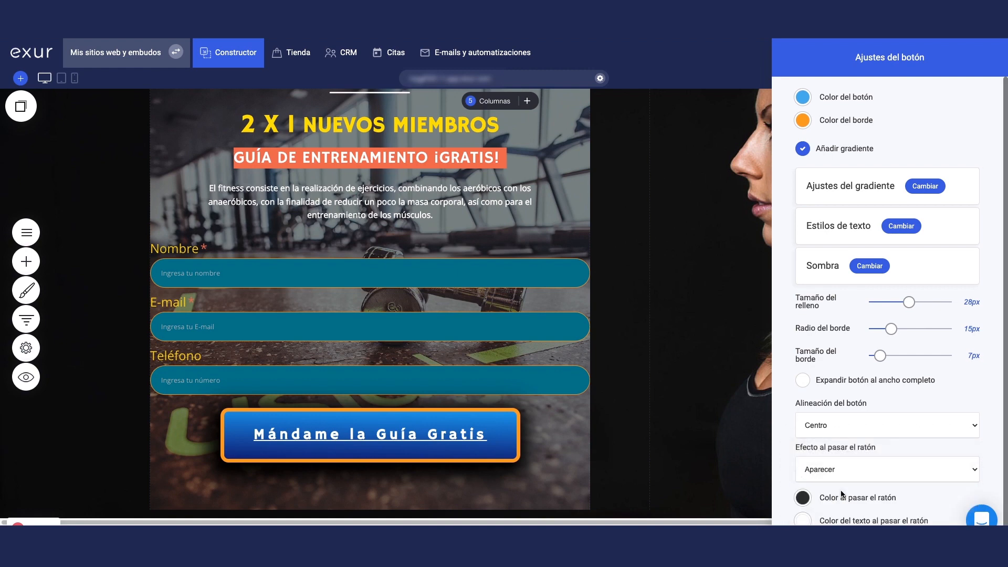
{"action": "scroll", "coordinate": [945, 385], "scroll_direction": "down", "scroll_amount": 1}
{"action": "scroll", "coordinate": [945, 388], "scroll_direction": "up", "scroll_amount": 1}
{"action": "scroll", "coordinate": [859, 439], "scroll_direction": "down", "scroll_amount": 1}
{"action": "left_click", "coordinate": [803, 484]}
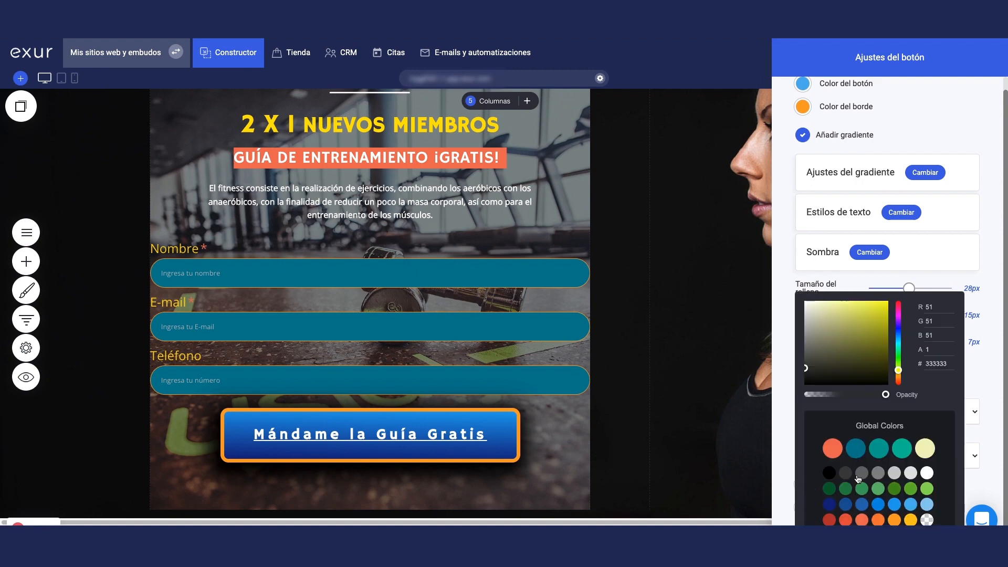
{"action": "left_click", "coordinate": [911, 521]}
{"action": "left_click", "coordinate": [863, 520]}
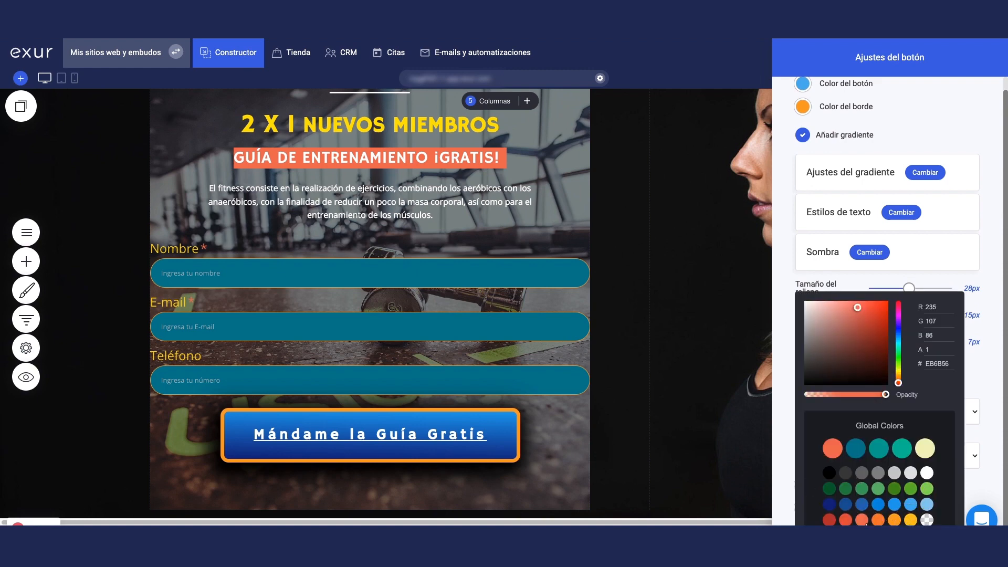
{"action": "left_click", "coordinate": [784, 451]}
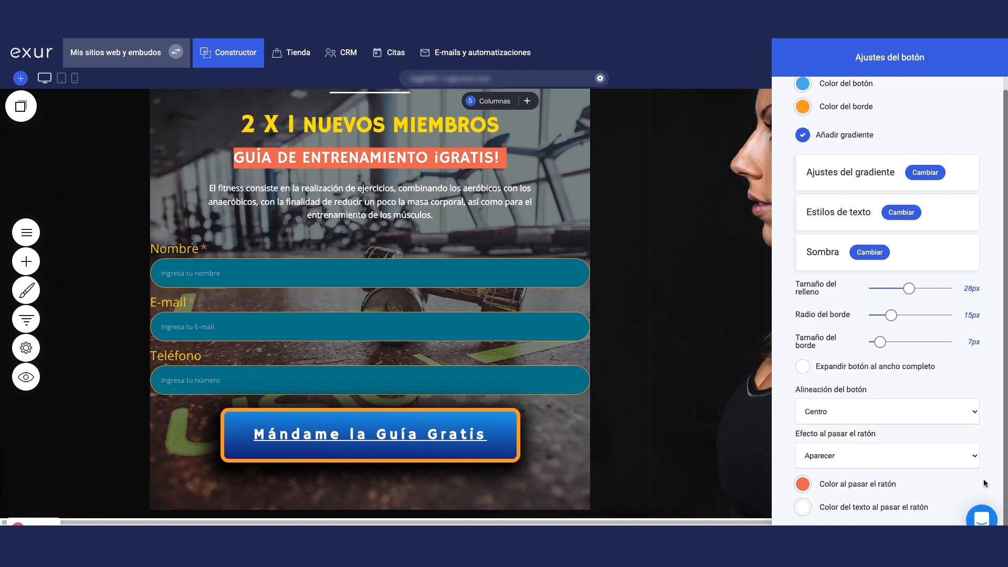
- Save the page and preview the button's Aparecer mouse-over effect on the desktop version
{"action": "left_click", "coordinate": [728, 338]}
{"action": "left_click", "coordinate": [717, 171]}
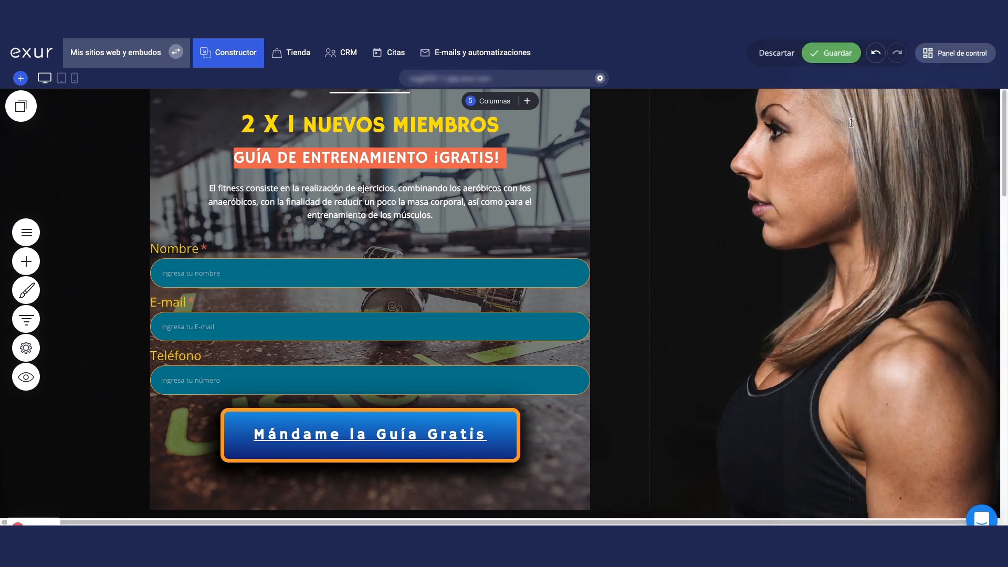
{"action": "left_click", "coordinate": [833, 55]}
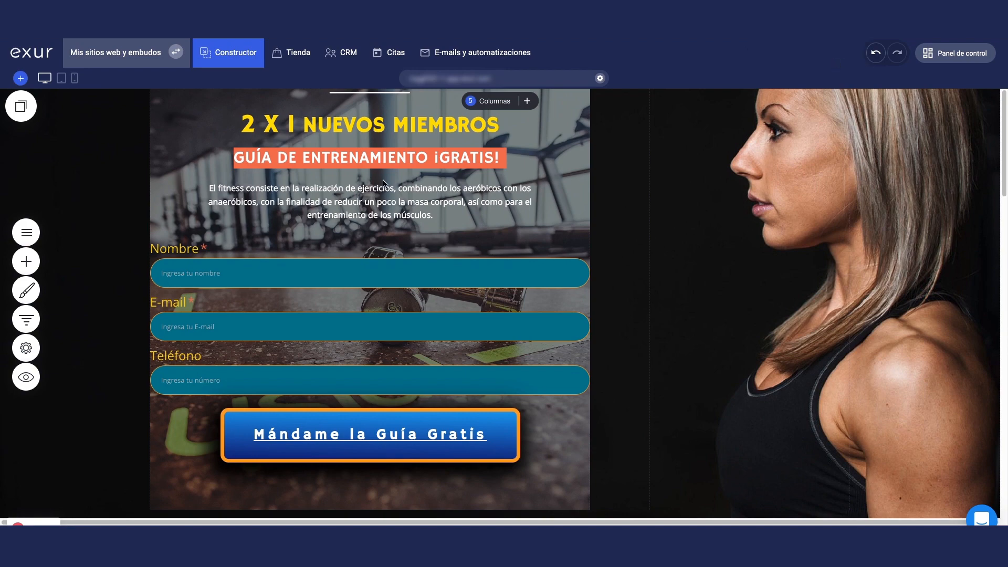
{"action": "left_click", "coordinate": [27, 377]}
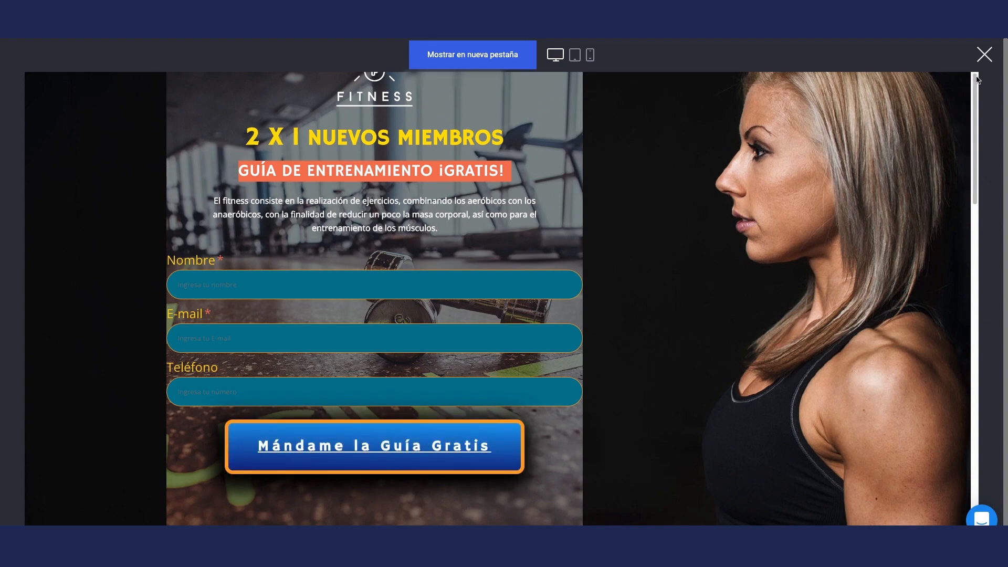
{"action": "left_click", "coordinate": [984, 54]}
- Reopen the form's button style settings and change the mouse-over effect to Mover color a la derecha
{"action": "left_click", "coordinate": [482, 430]}
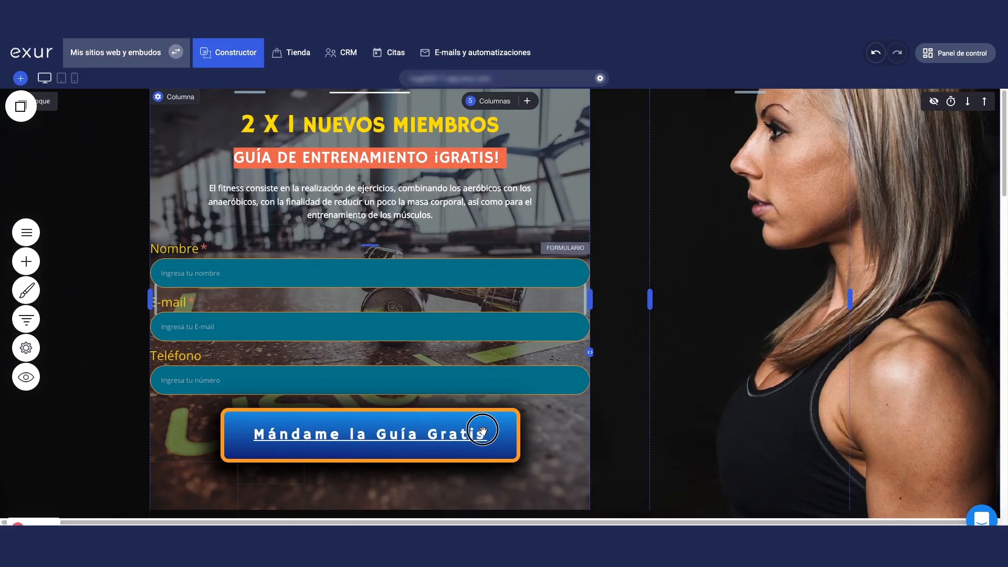
{"action": "left_click", "coordinate": [312, 433]}
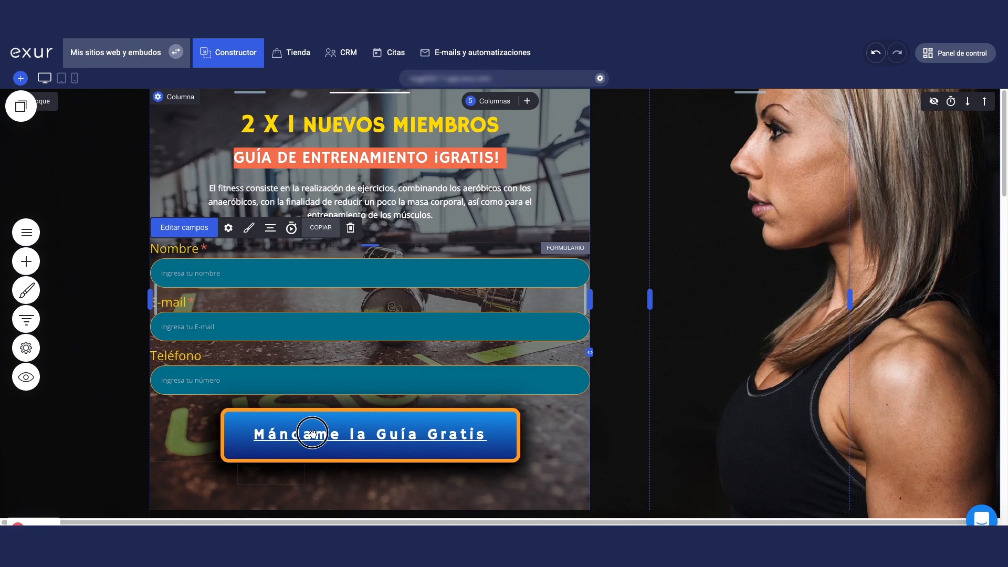
{"action": "left_click", "coordinate": [249, 228]}
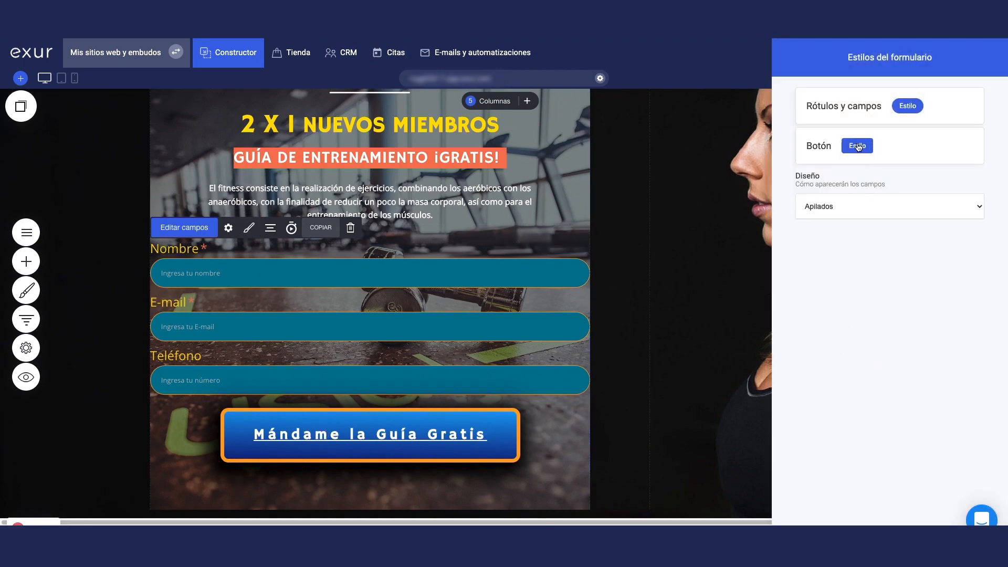
{"action": "left_click", "coordinate": [858, 147]}
{"action": "scroll", "coordinate": [905, 426], "scroll_direction": "down", "scroll_amount": 2}
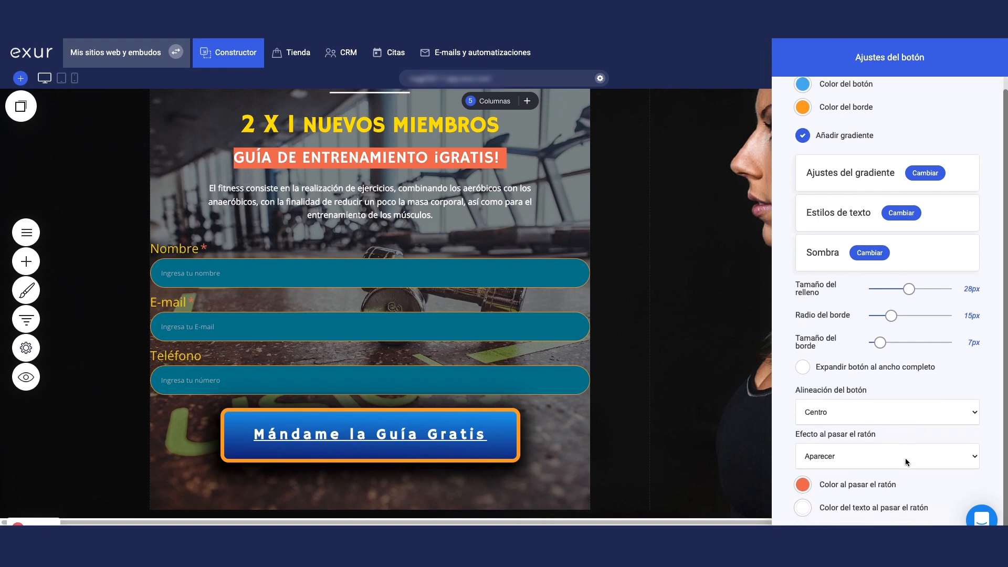
{"action": "left_click", "coordinate": [885, 456]}
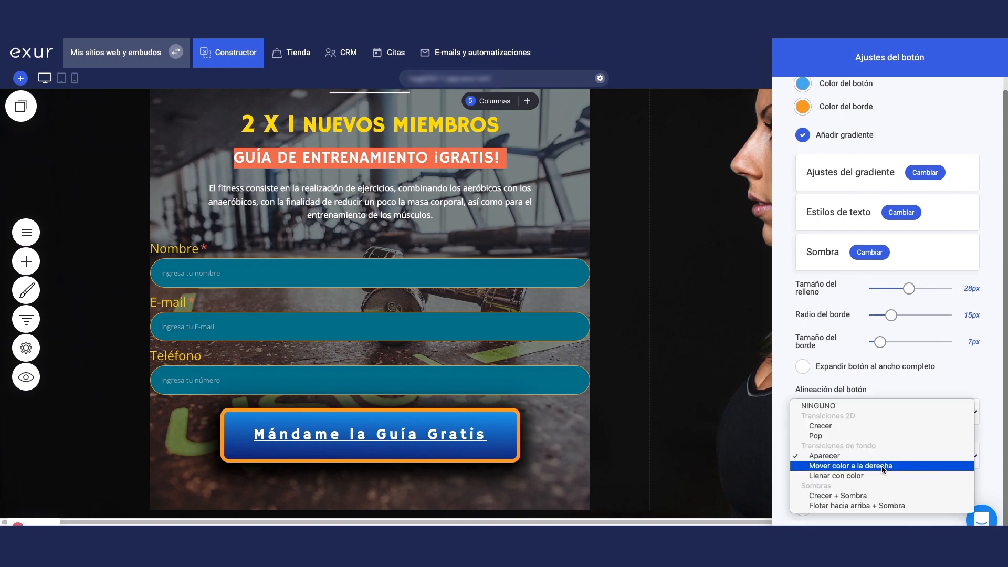
{"action": "left_click", "coordinate": [882, 465]}
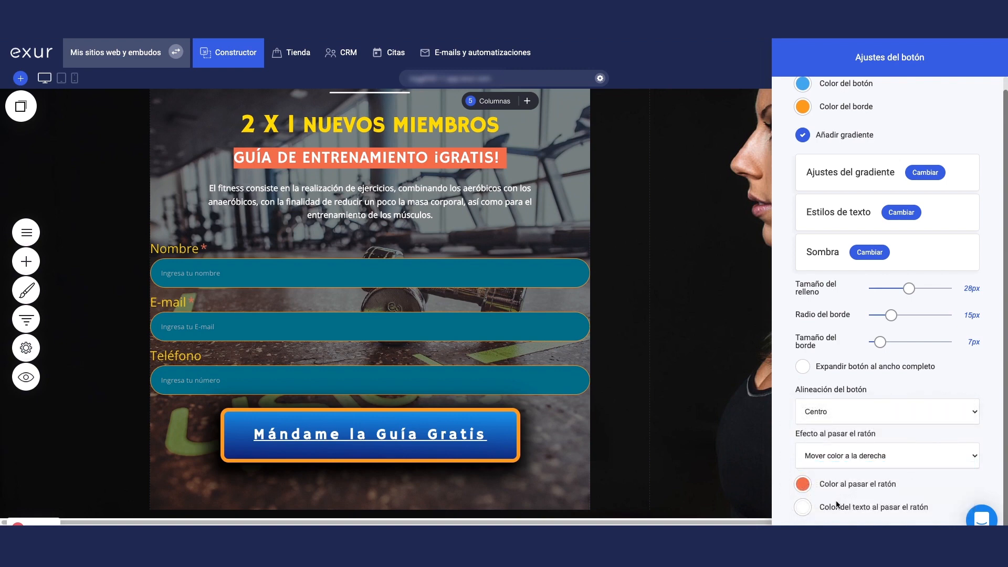
- Save the page and preview the button with the Mover color a la derecha effect
{"action": "left_click", "coordinate": [674, 322]}
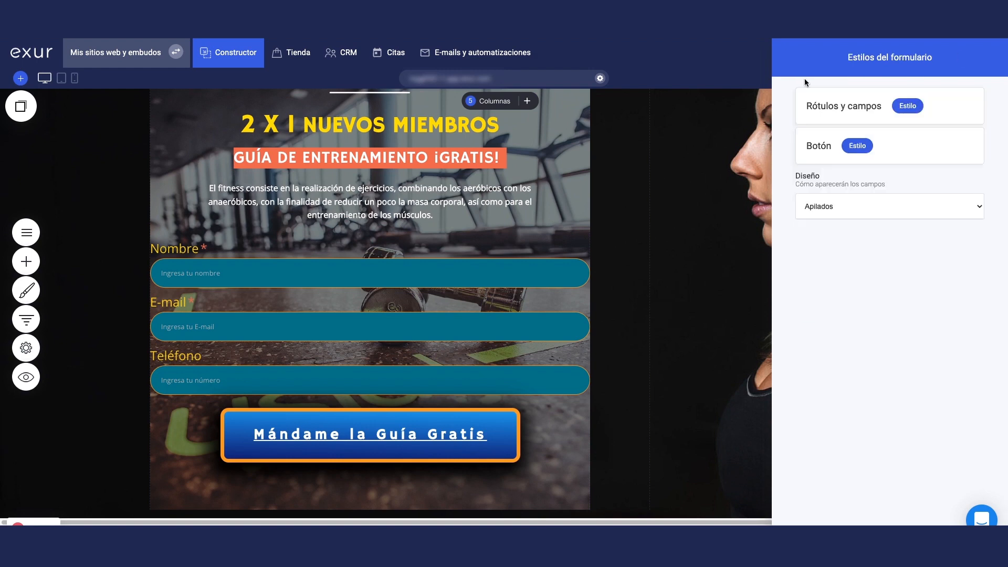
{"action": "left_click", "coordinate": [675, 244]}
{"action": "left_click", "coordinate": [823, 58]}
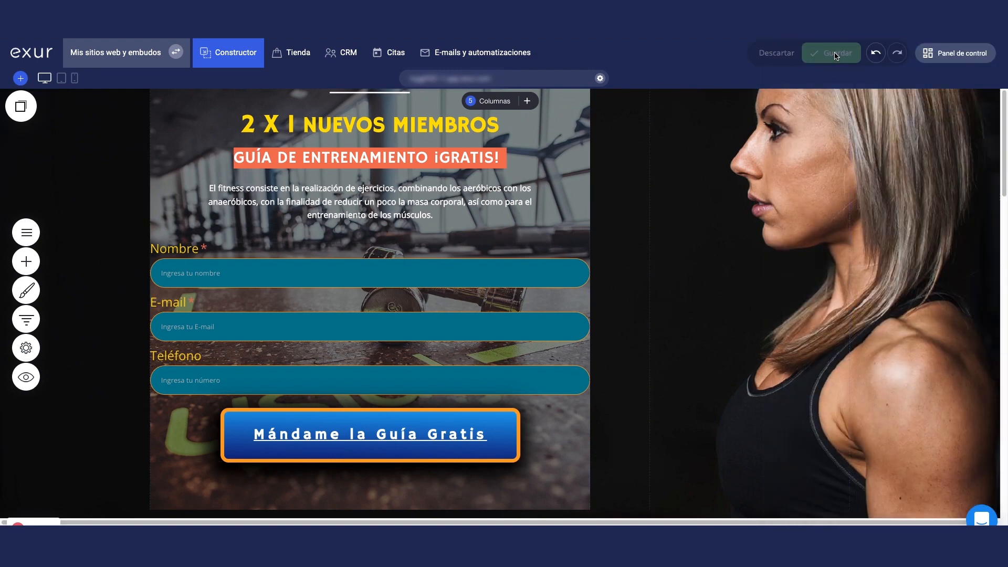
{"action": "left_click", "coordinate": [26, 377]}
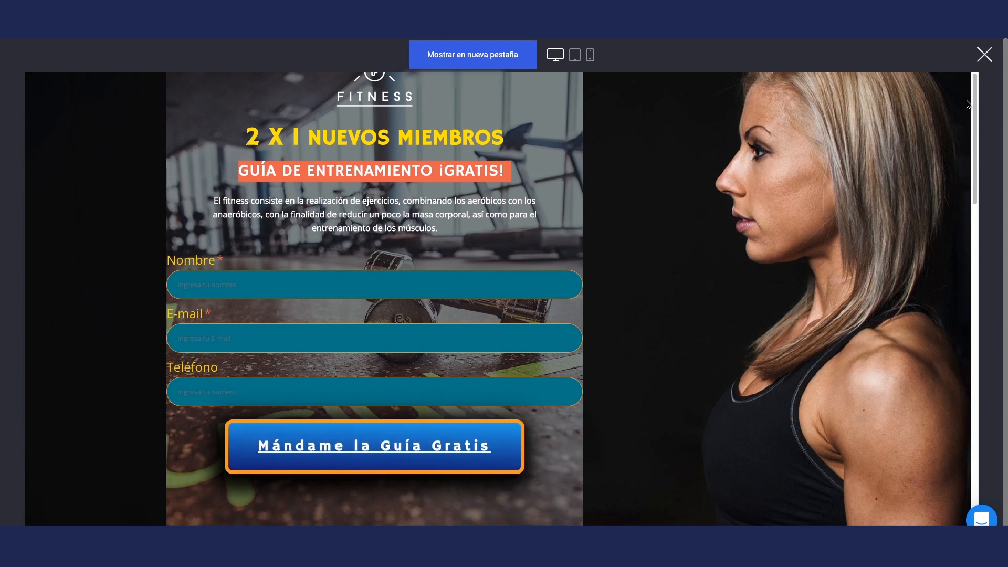
{"action": "left_click", "coordinate": [985, 54]}
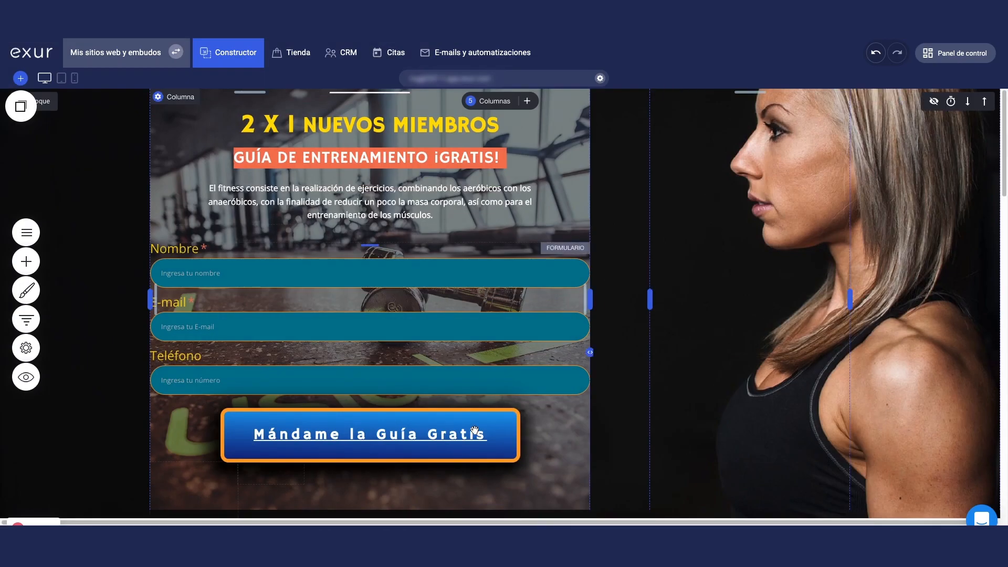
- Reopen the form's button style settings and change the mouse-over effect to Llenar con color
{"action": "left_click", "coordinate": [383, 432]}
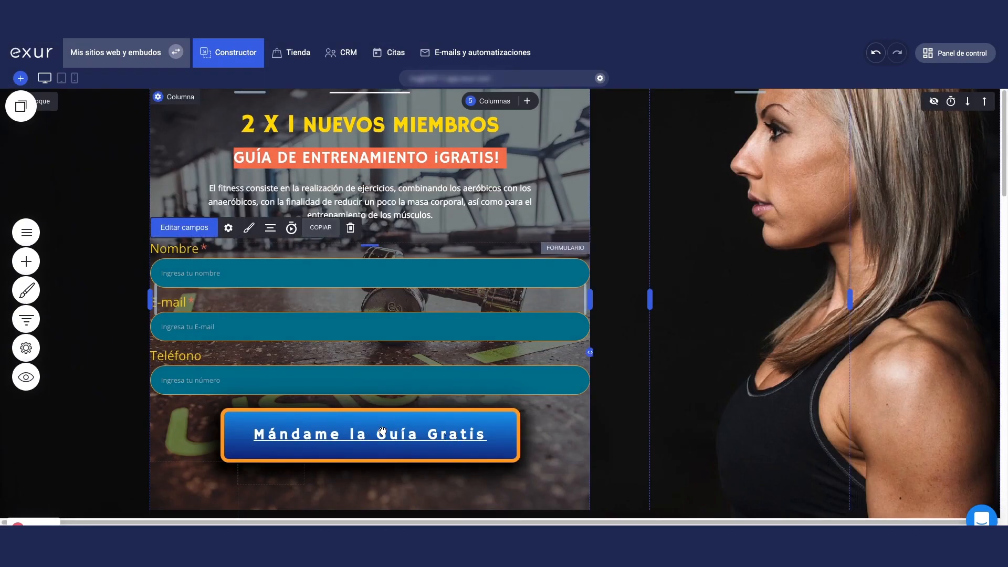
{"action": "left_click", "coordinate": [249, 227]}
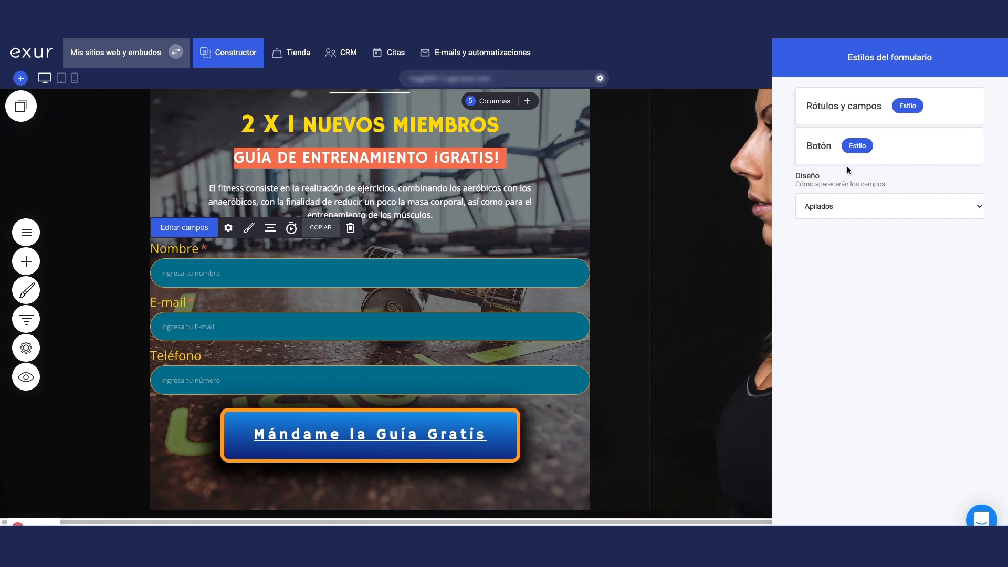
{"action": "left_click", "coordinate": [858, 146]}
{"action": "scroll", "coordinate": [877, 465], "scroll_direction": "down", "scroll_amount": 1}
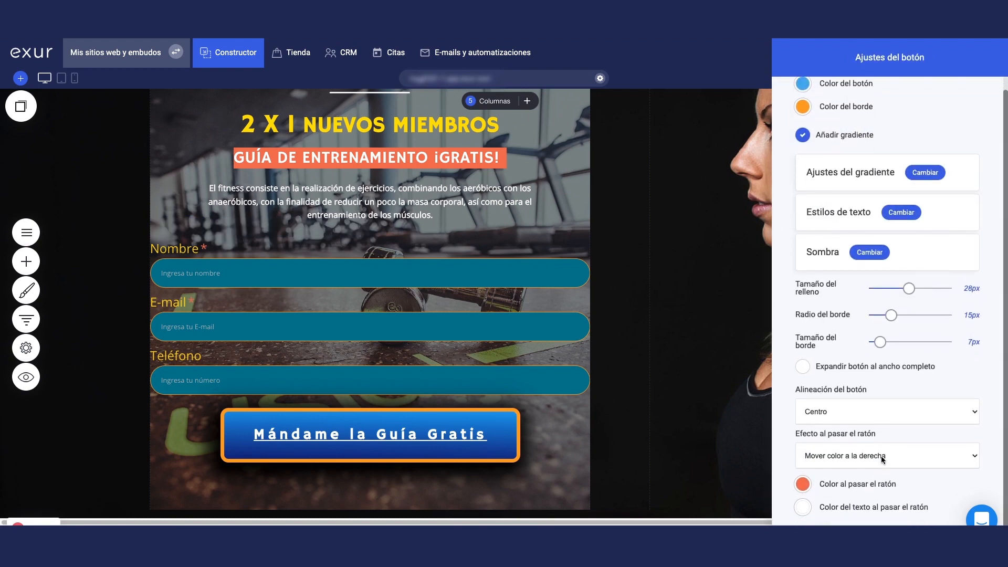
{"action": "left_click", "coordinate": [881, 457]}
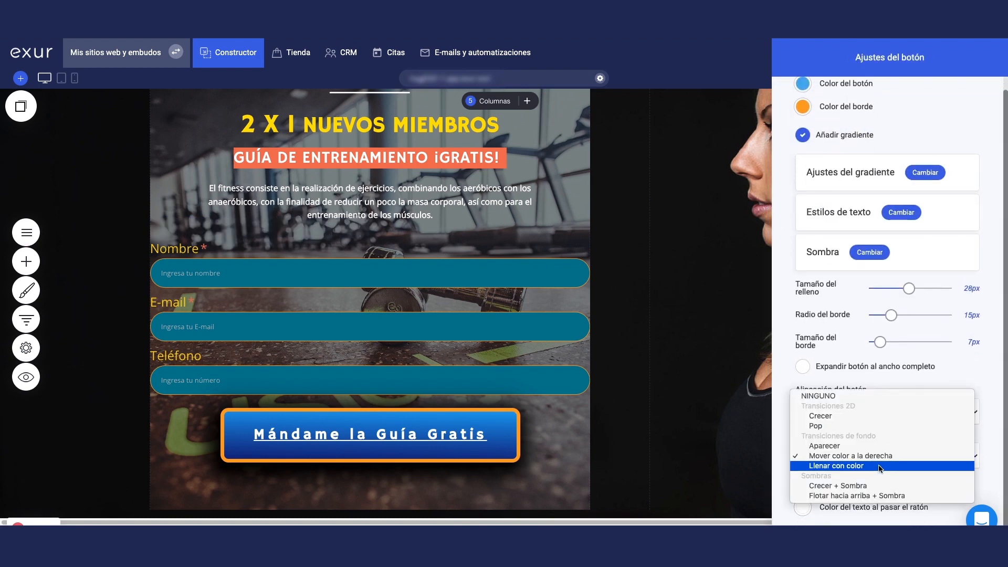
{"action": "left_click", "coordinate": [880, 467]}
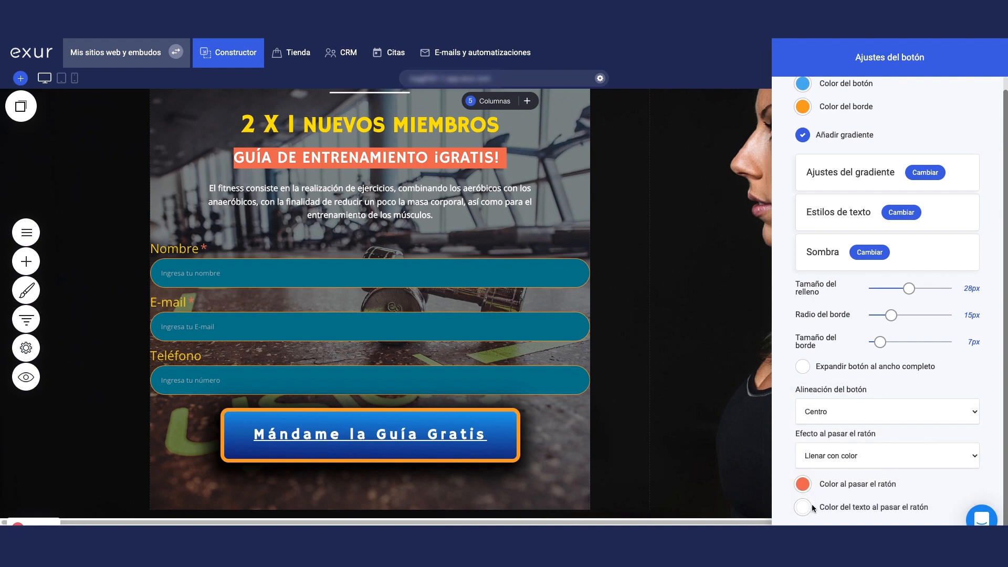
- Save the page and preview the button with the Llenar con color effect
{"action": "left_click", "coordinate": [715, 249]}
{"action": "left_click", "coordinate": [678, 145]}
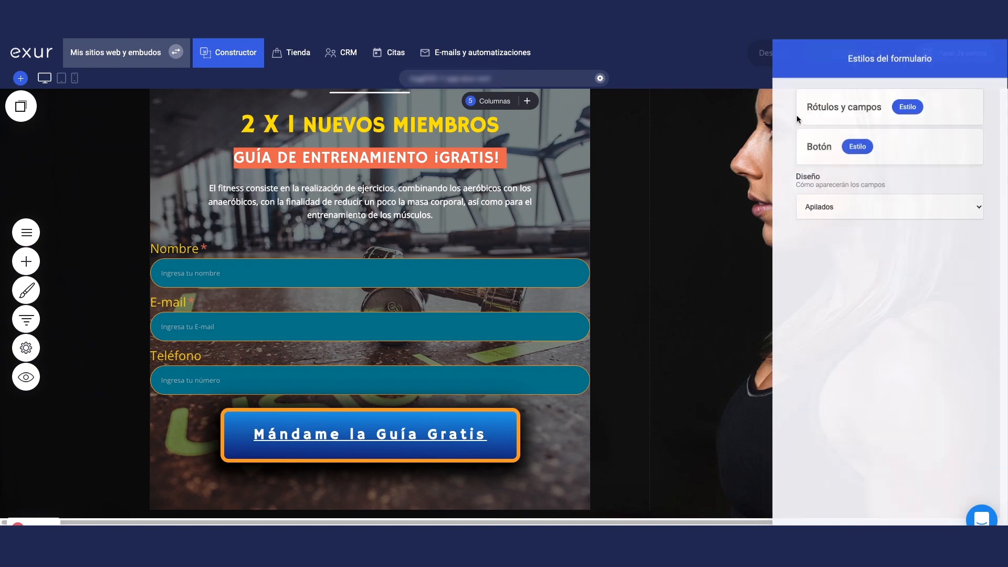
{"action": "left_click", "coordinate": [850, 57]}
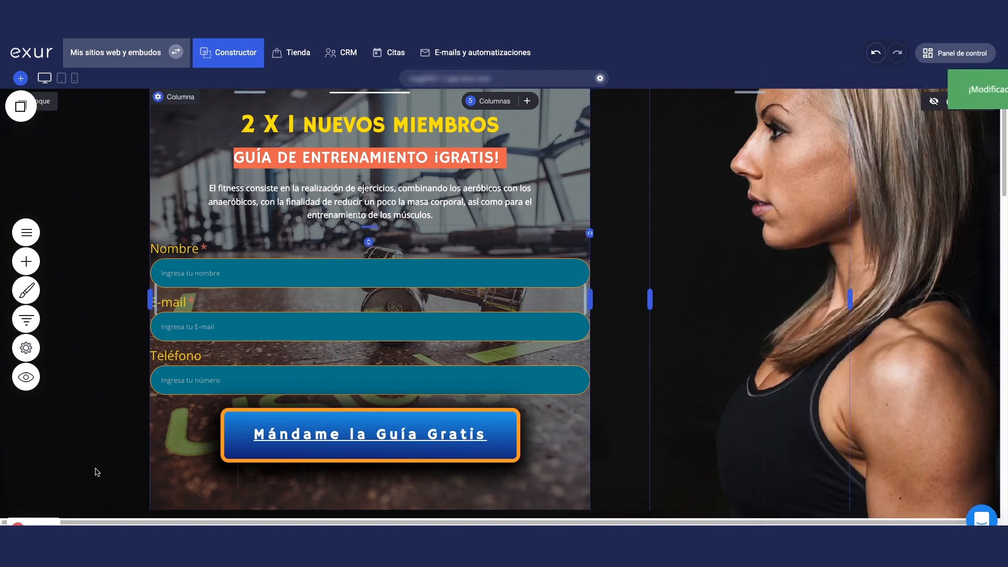
{"action": "left_click", "coordinate": [29, 377]}
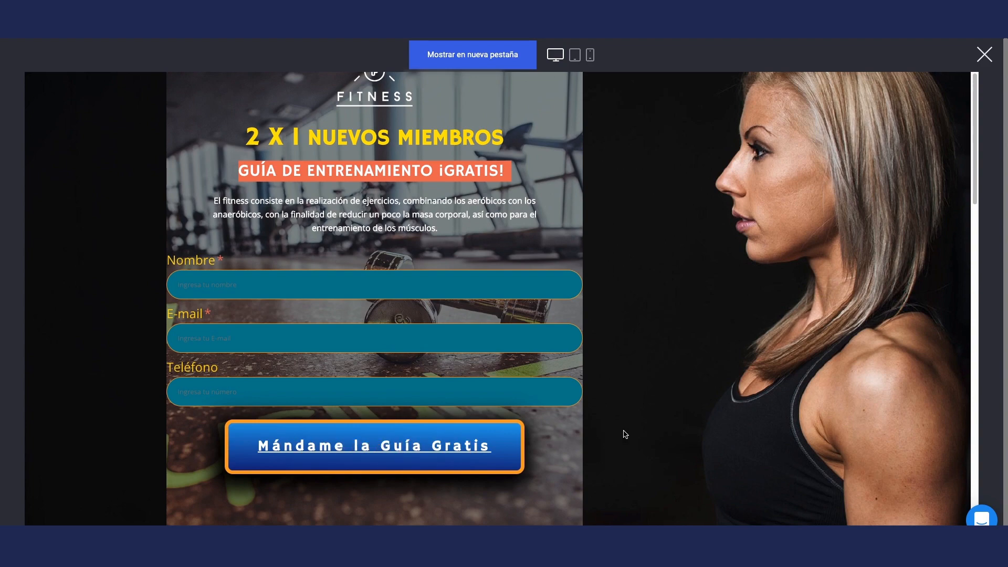
{"action": "left_click", "coordinate": [985, 54]}
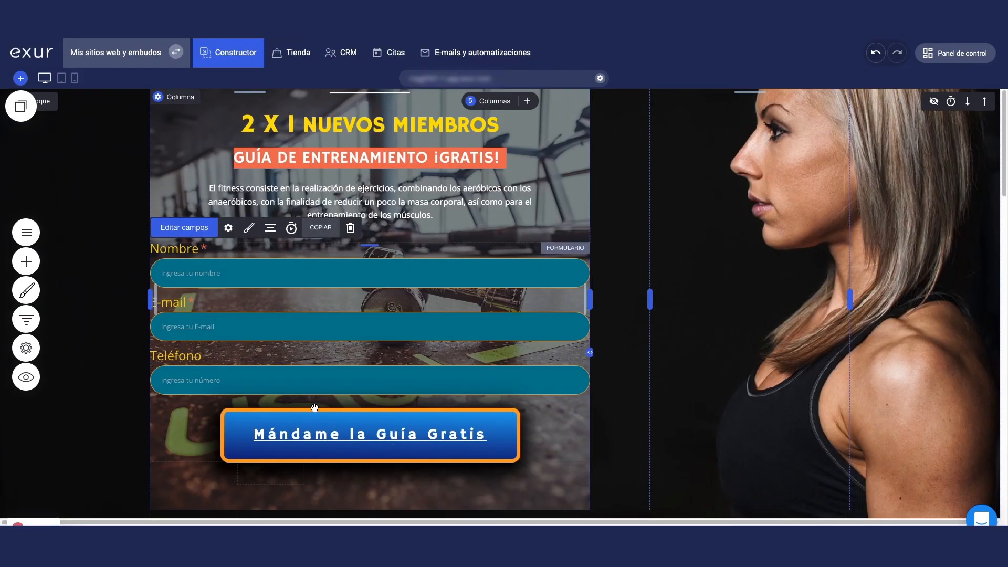
- In the form's button settings, try the Crecer + Sombra mouse-over effect and settle on Flotar hacia arriba + Sombra
{"action": "left_click", "coordinate": [249, 229]}
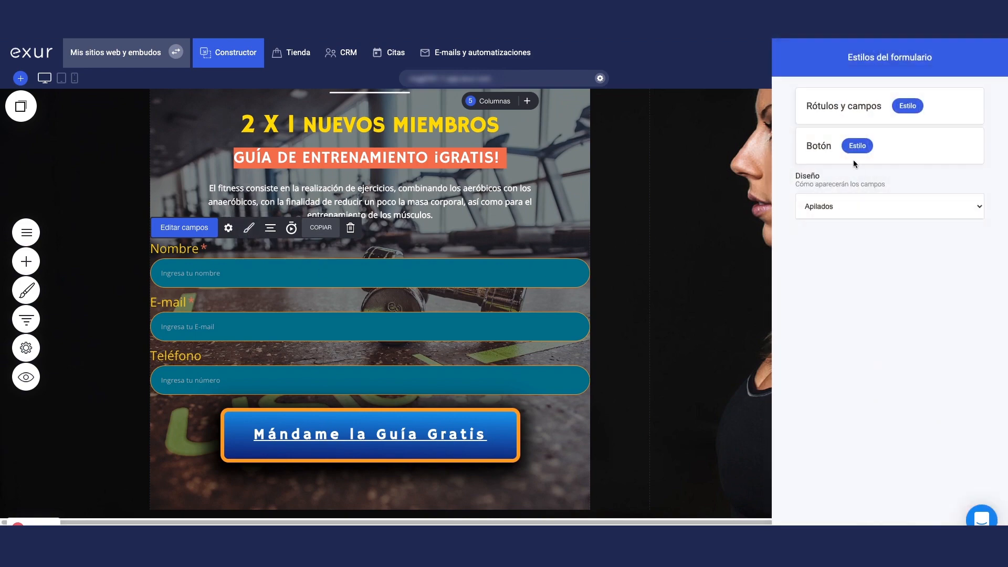
{"action": "left_click", "coordinate": [853, 149]}
{"action": "scroll", "coordinate": [933, 420], "scroll_direction": "down", "scroll_amount": 1}
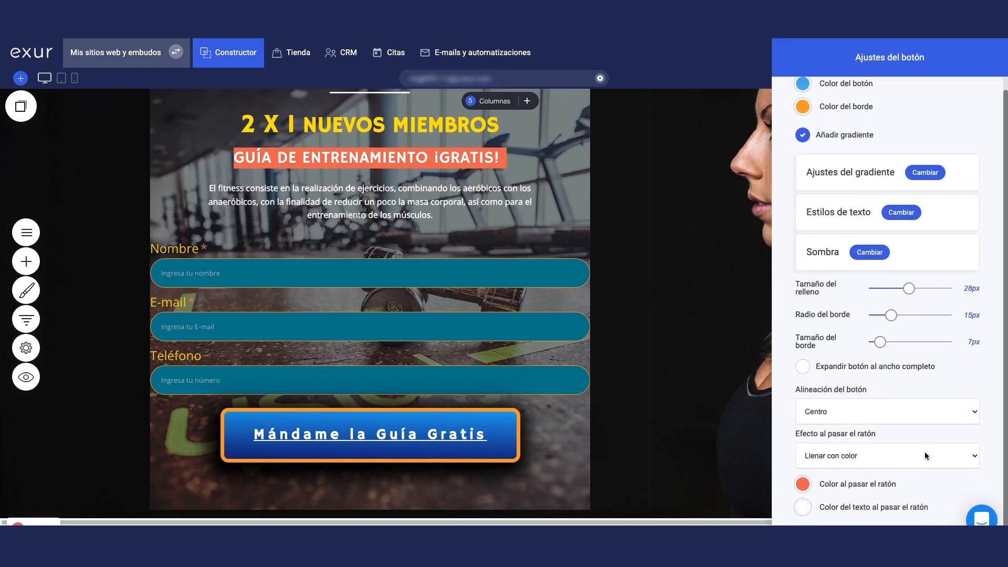
{"action": "left_click", "coordinate": [925, 453]}
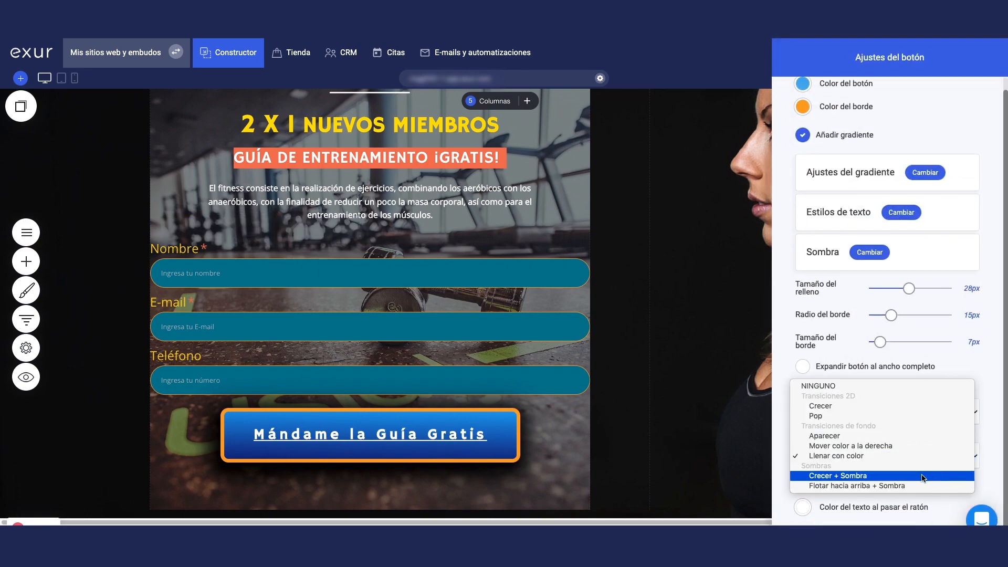
{"action": "left_click", "coordinate": [923, 476]}
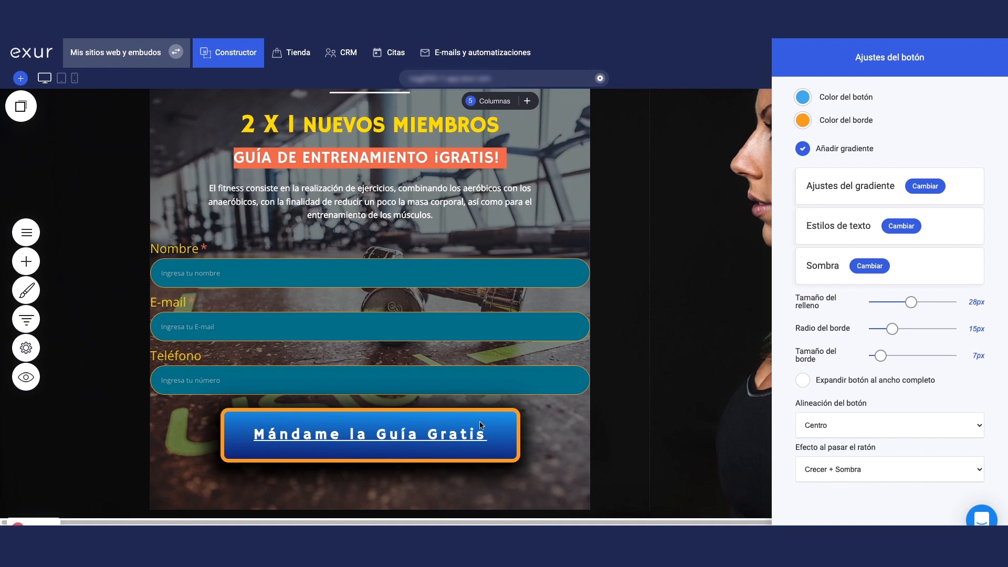
{"action": "left_click", "coordinate": [827, 471]}
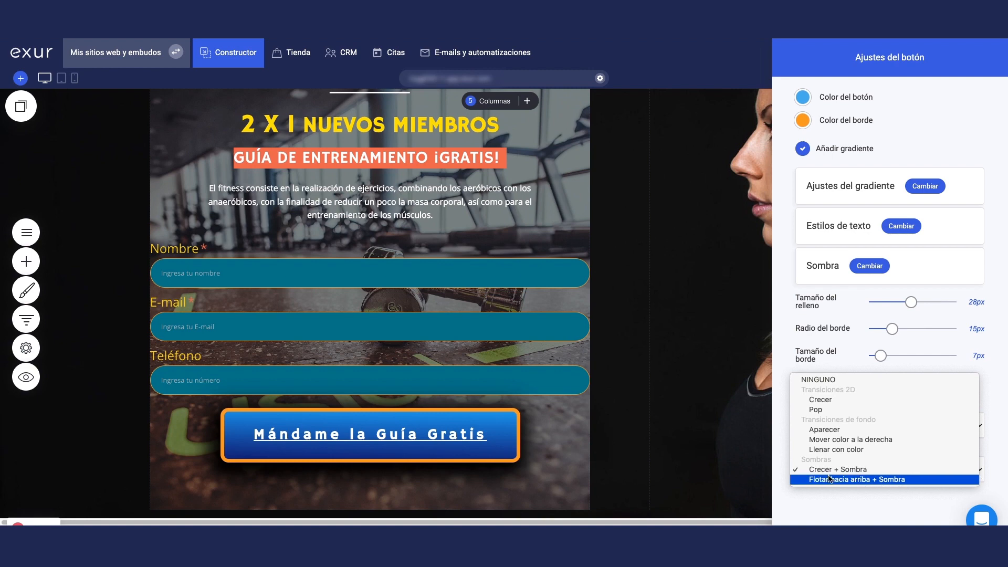
{"action": "left_click", "coordinate": [830, 478]}
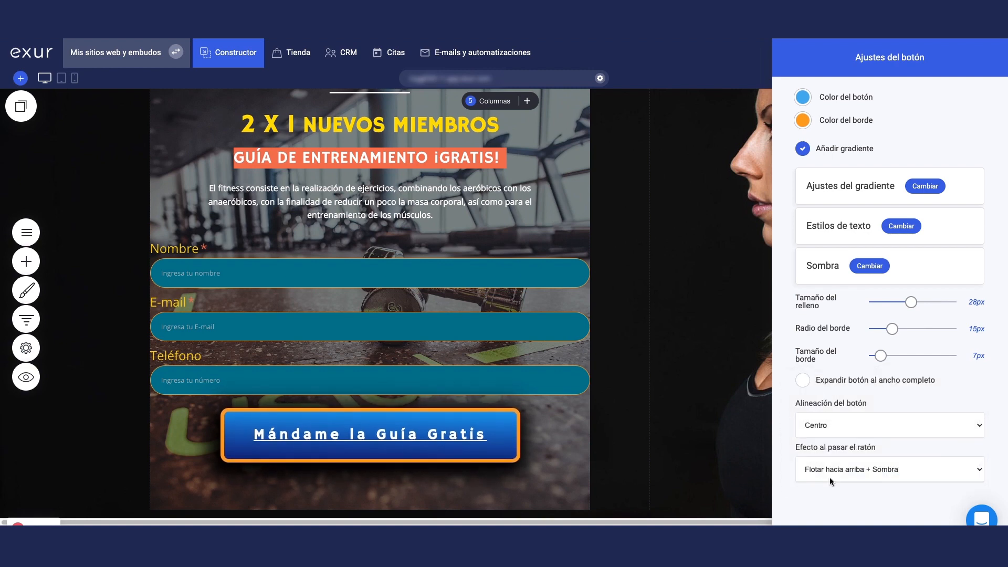